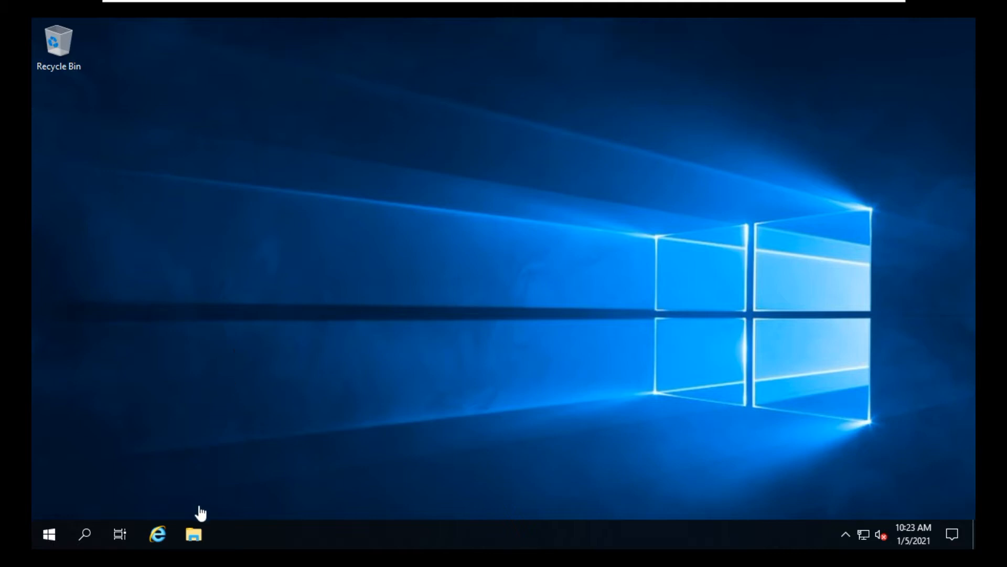
Open Server Manager from the Start menu.
left_click(194, 535)
left_click(40, 534)
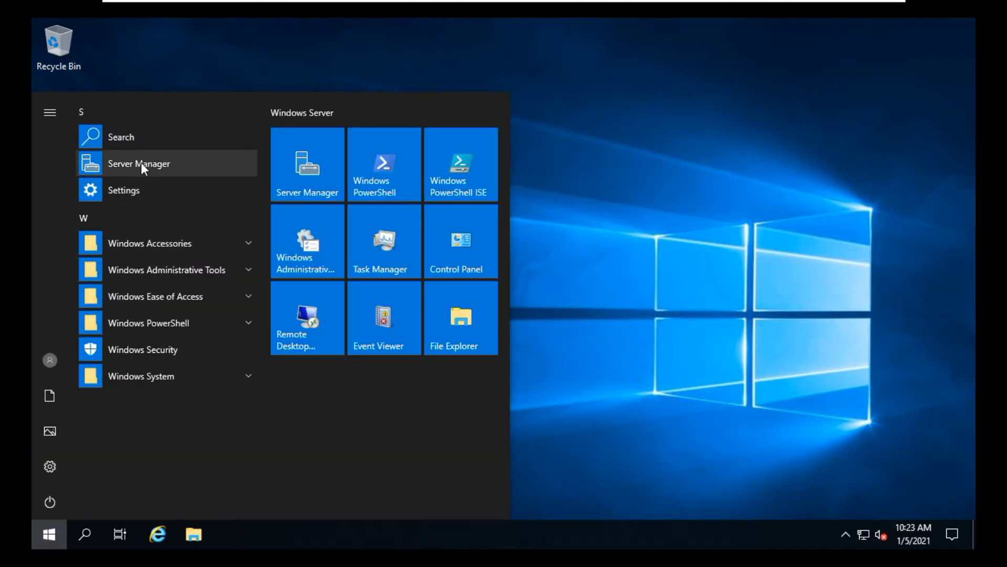
left_click(140, 163)
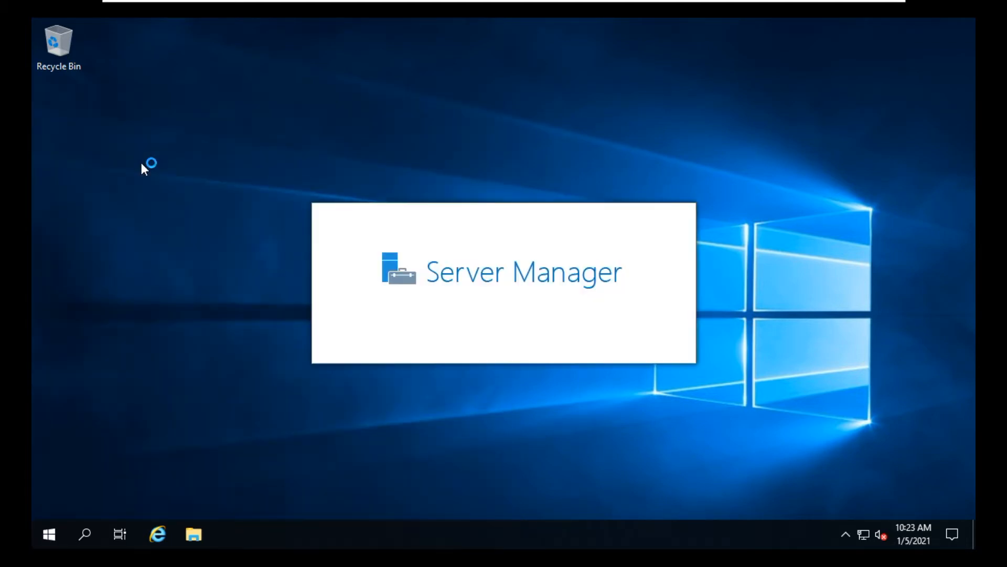
Open File Explorer and view the system properties of This PC, then close that window.
left_click(192, 535)
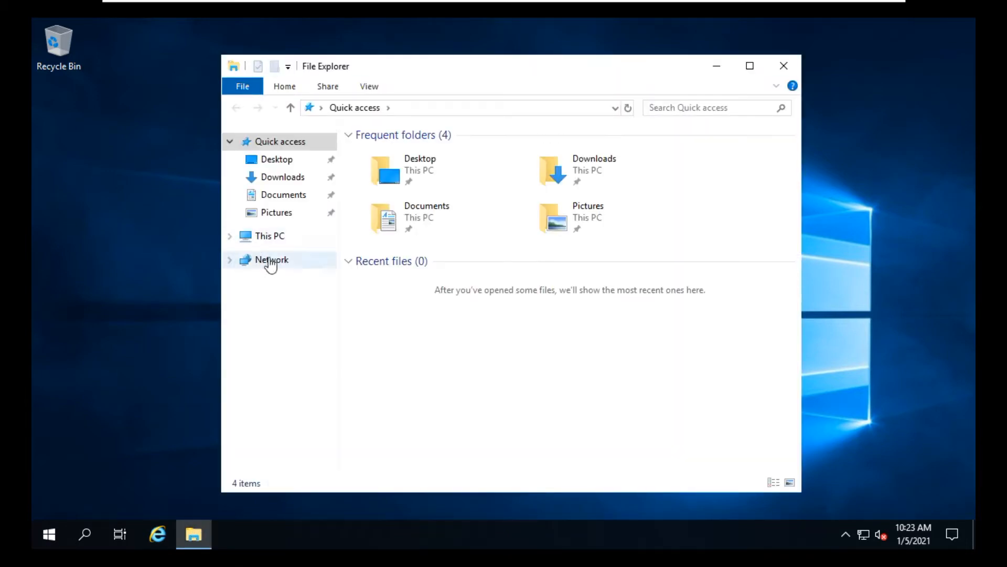
right_click(275, 238)
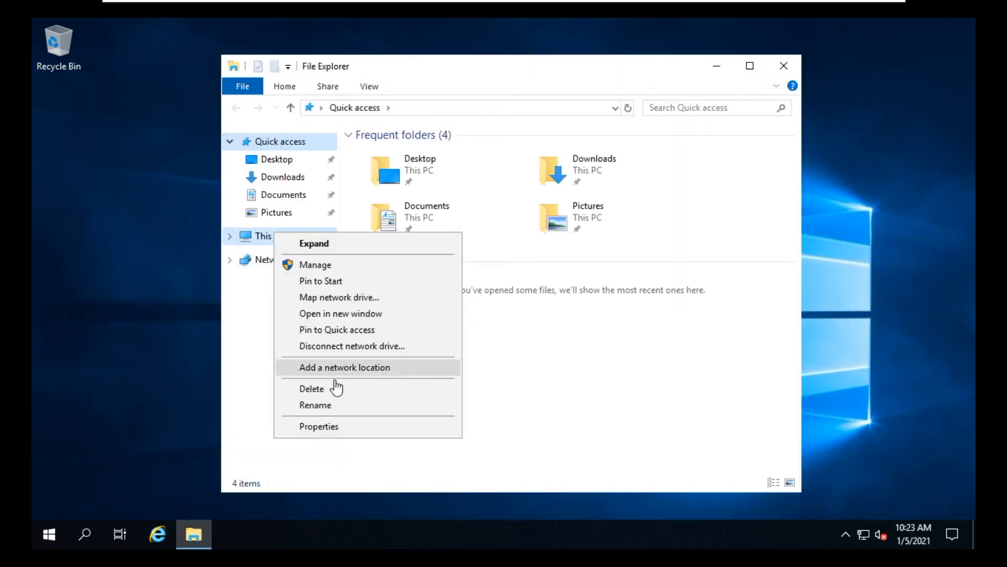
left_click(319, 427)
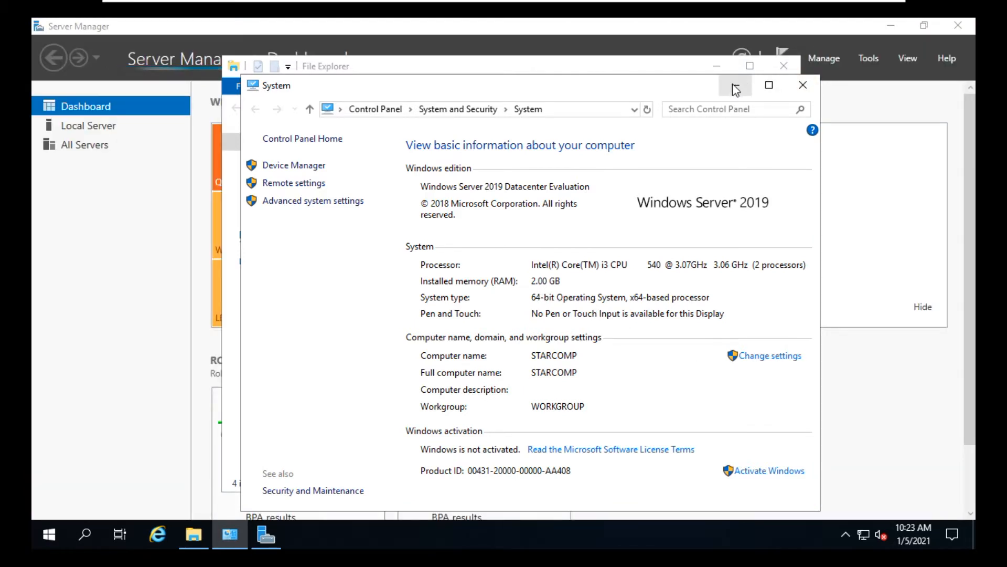
left_click(815, 92)
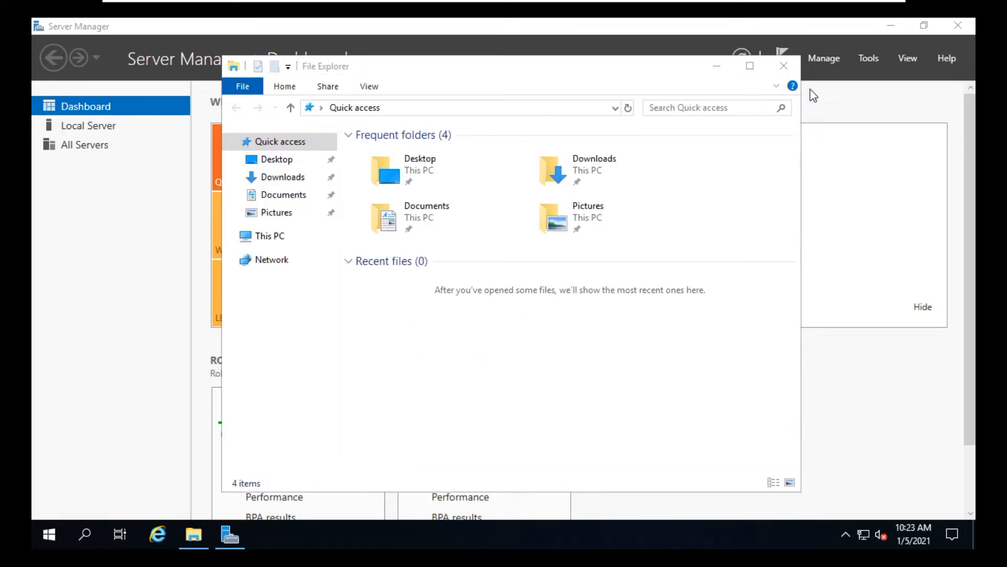
Open Command Prompt and run ipconfig to check the server's current IP configuration.
left_click(49, 533)
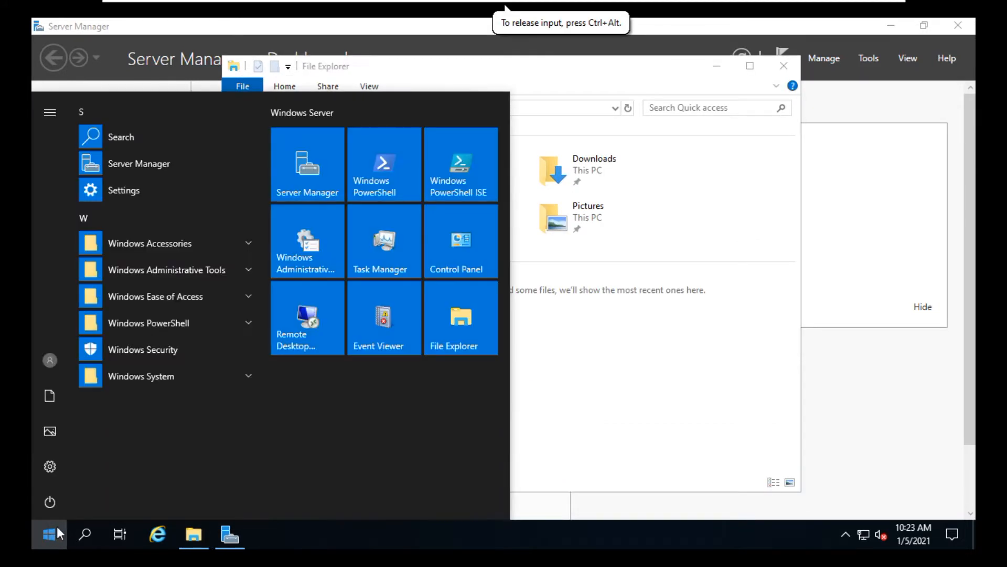
type("cmd")
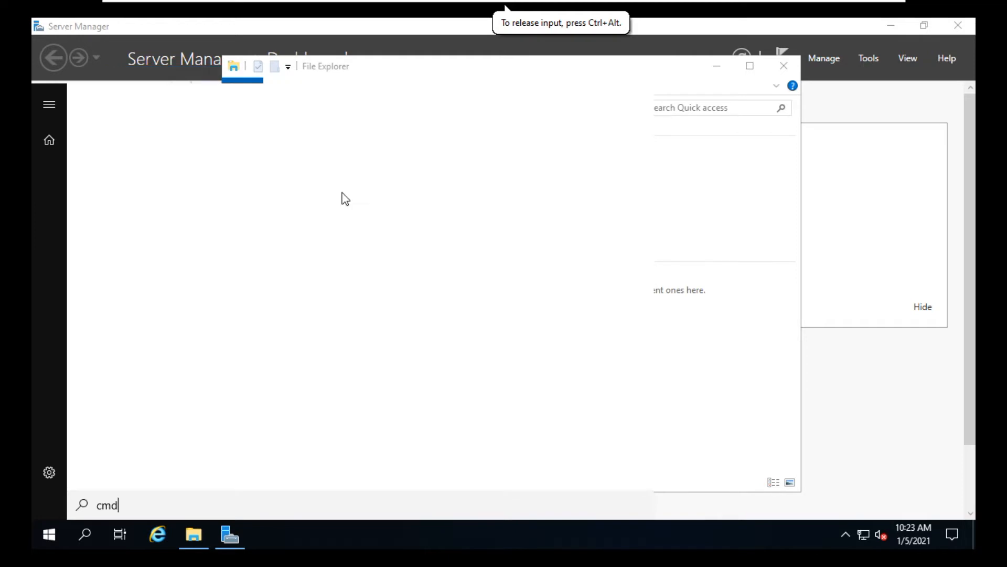
left_click(183, 171)
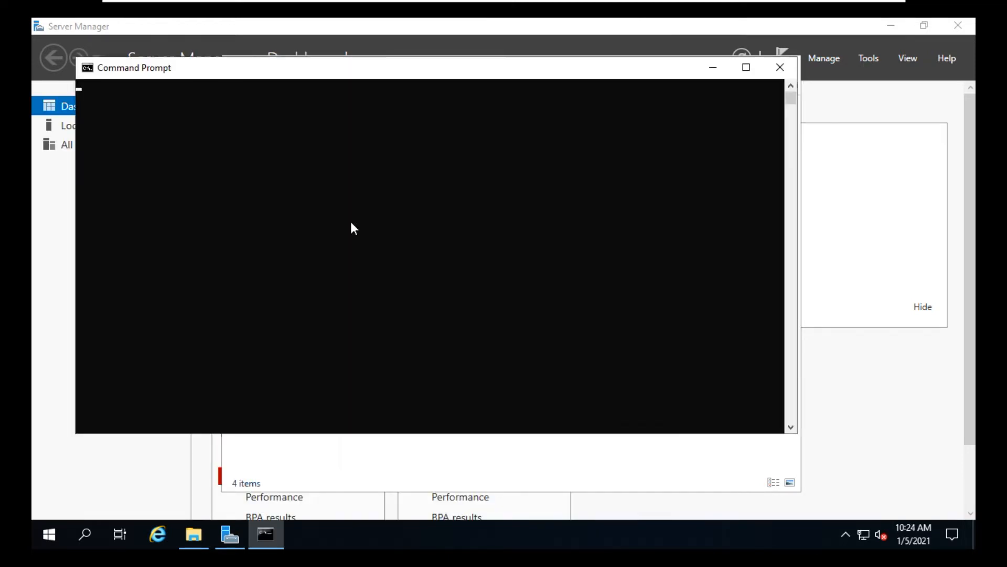
type("ipconfig")
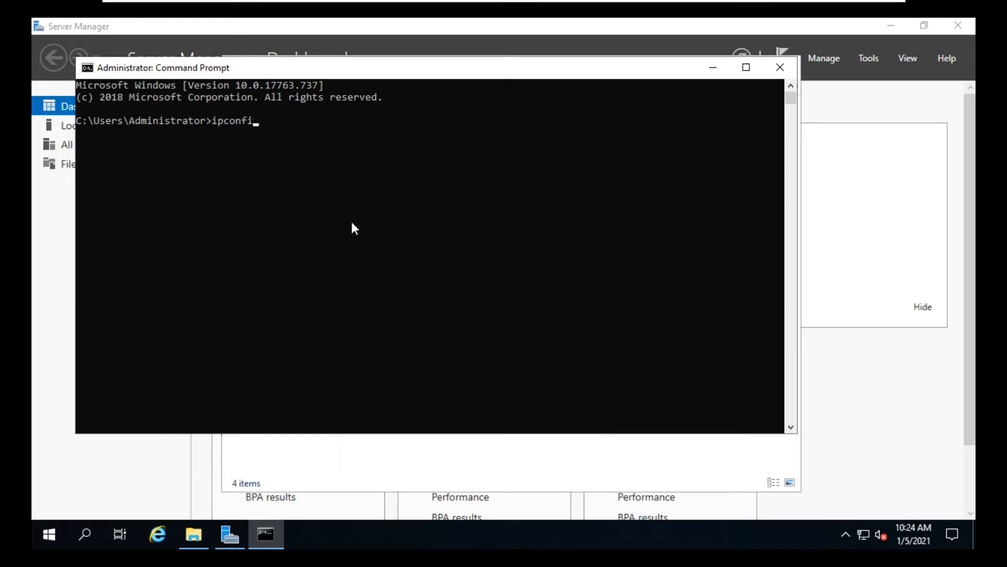
key("Return")
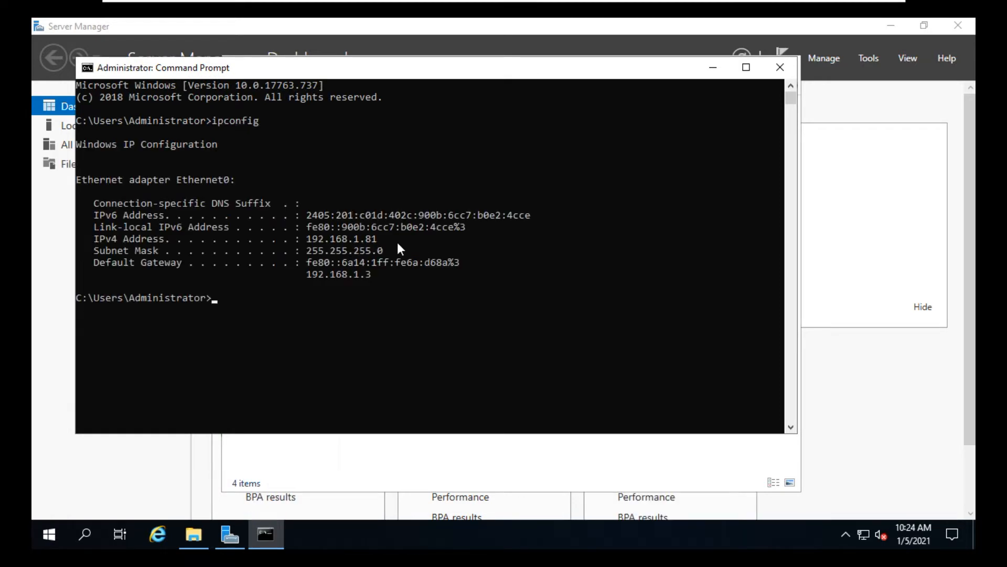
Close File Explorer and move the Command Prompt window lower on the screen.
left_click(558, 458)
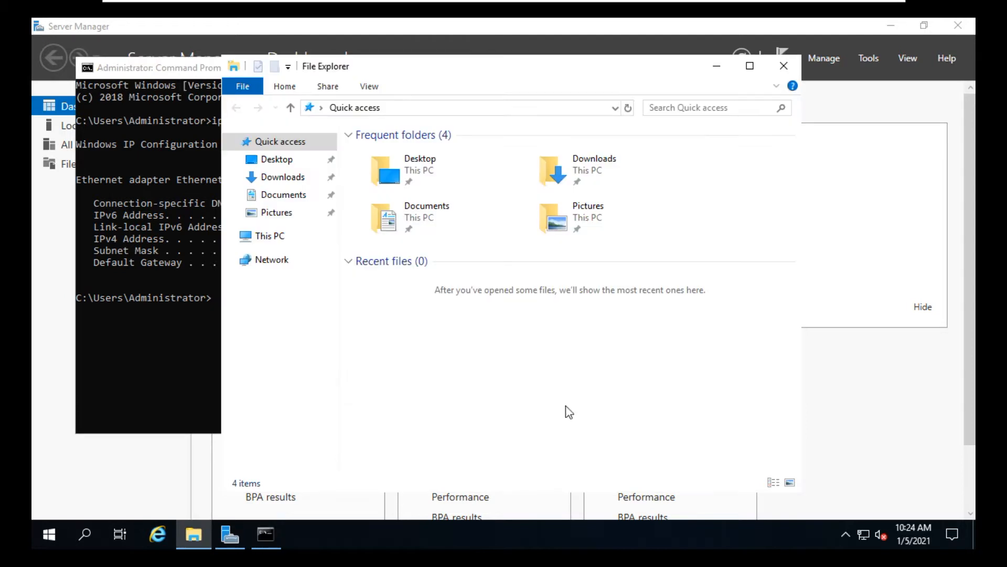
left_click(783, 65)
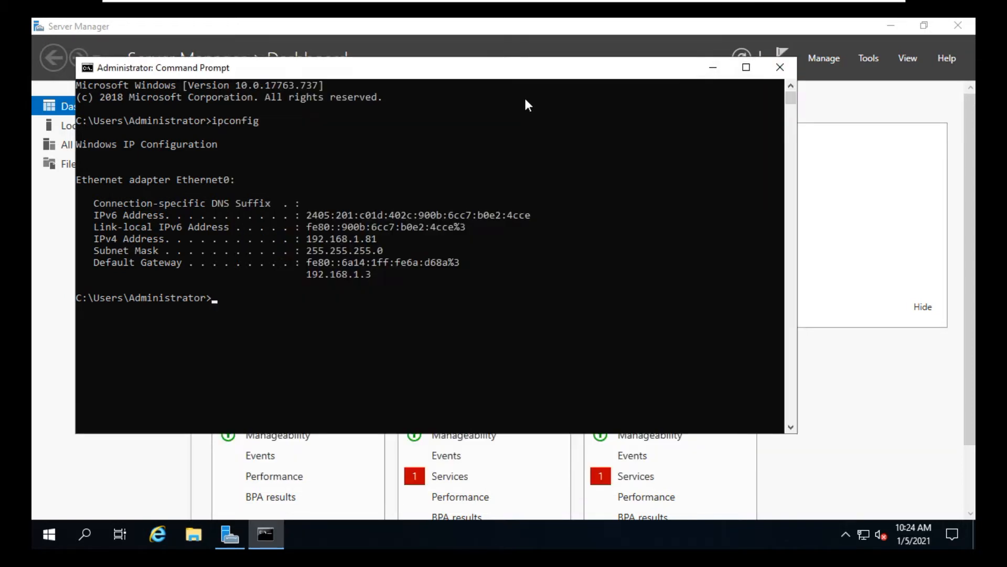
left_click_drag(535, 67, 539, 192)
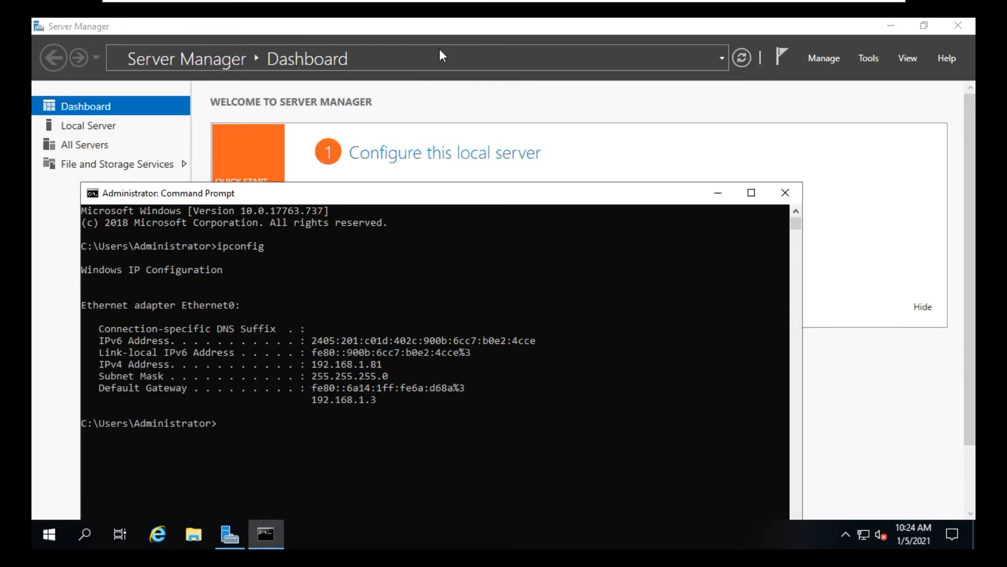
Start the Add Roles and Features wizard with role-based installation on the STARCOMP server.
left_click(47, 251)
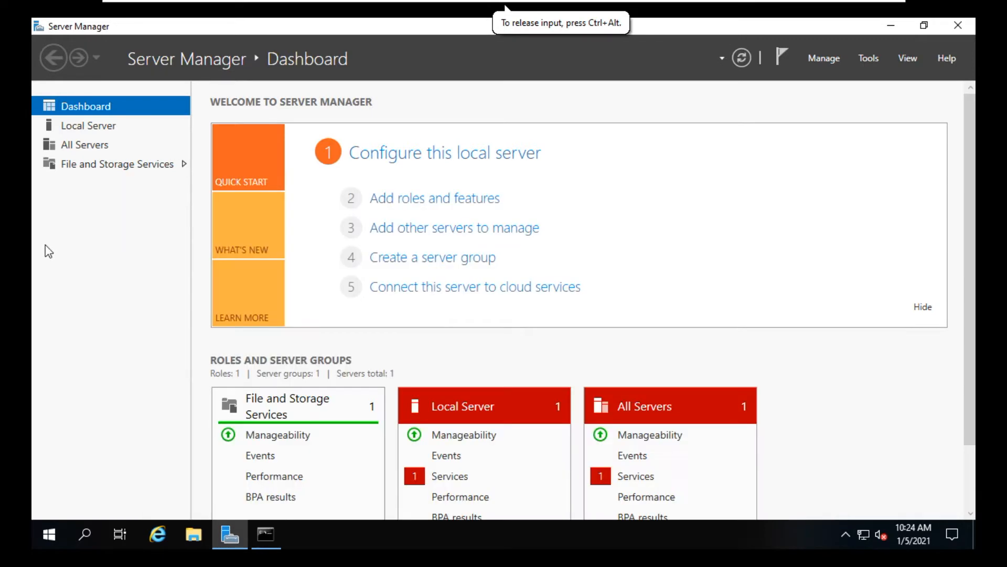
left_click(457, 201)
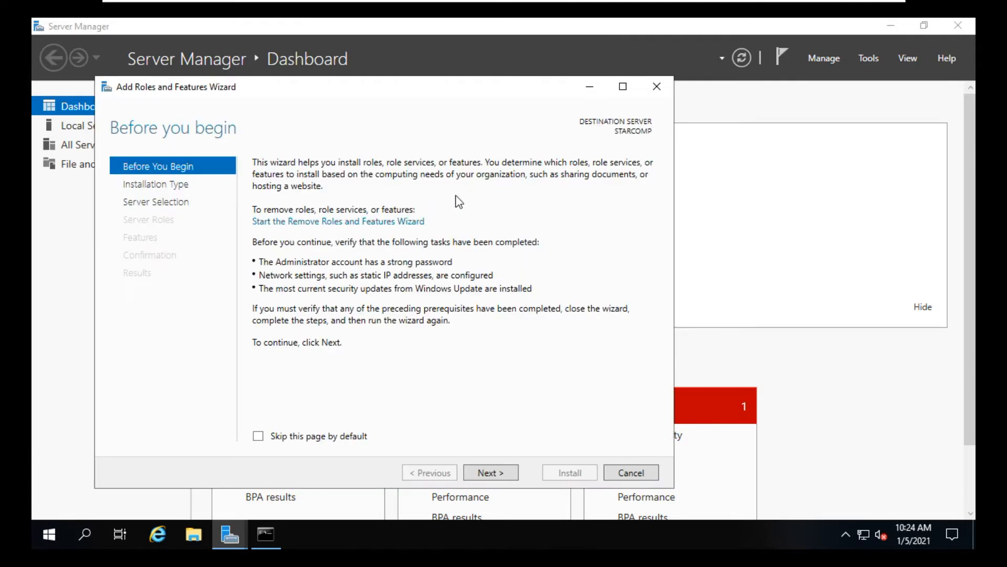
left_click(496, 473)
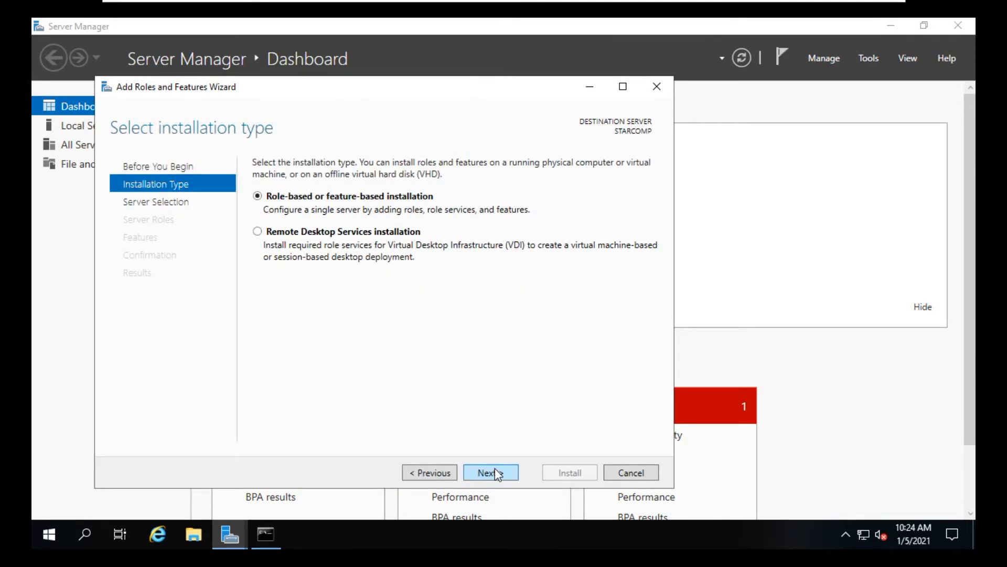
left_click(493, 473)
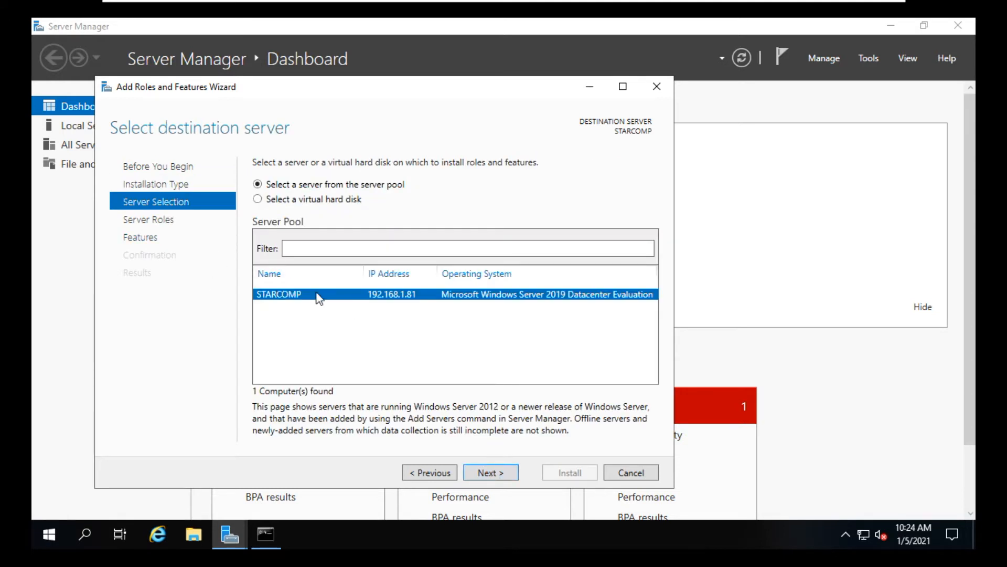
left_click(503, 473)
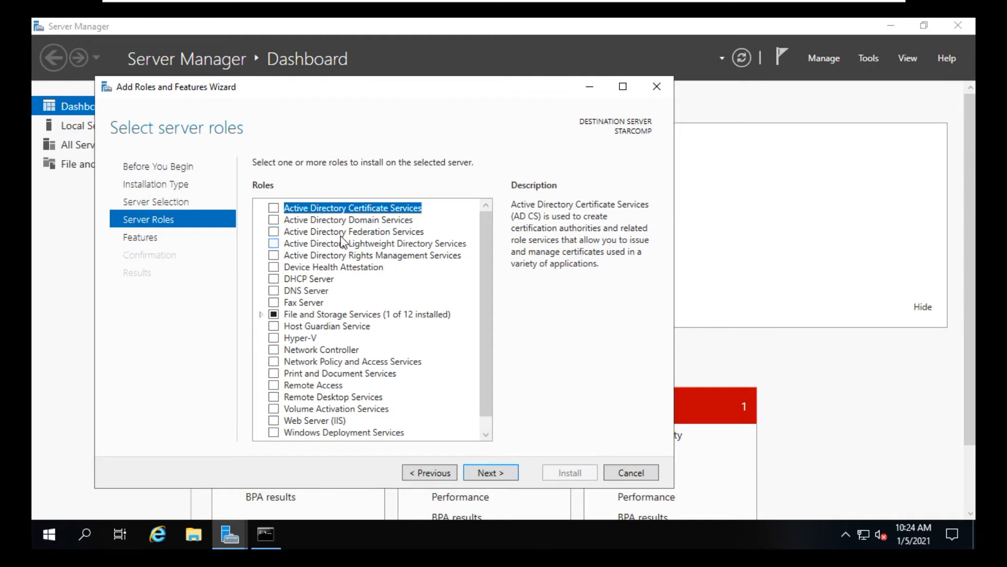
Add the Active Directory Domain Services role with its required features, install it, and close the wizard.
left_click(273, 220)
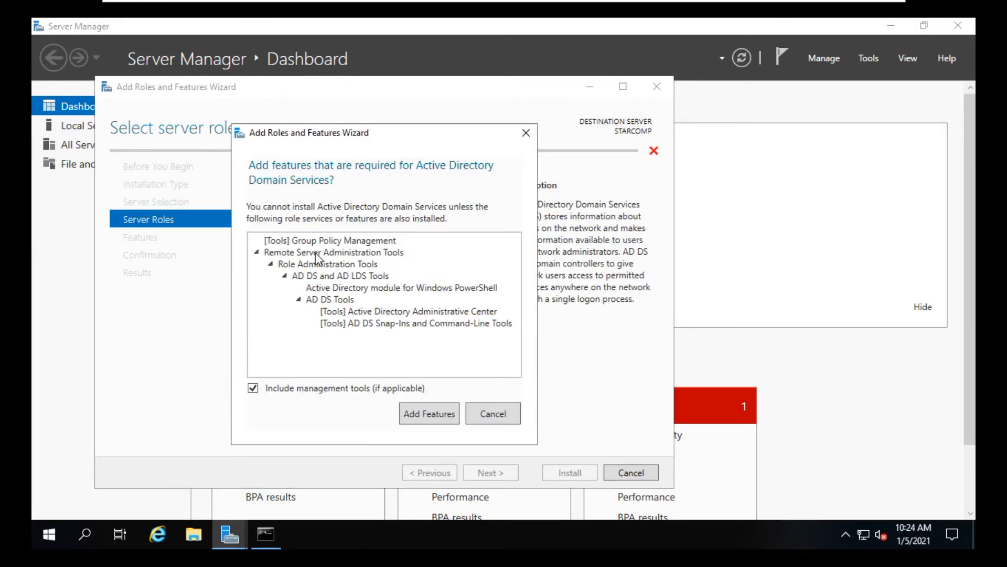
left_click(439, 415)
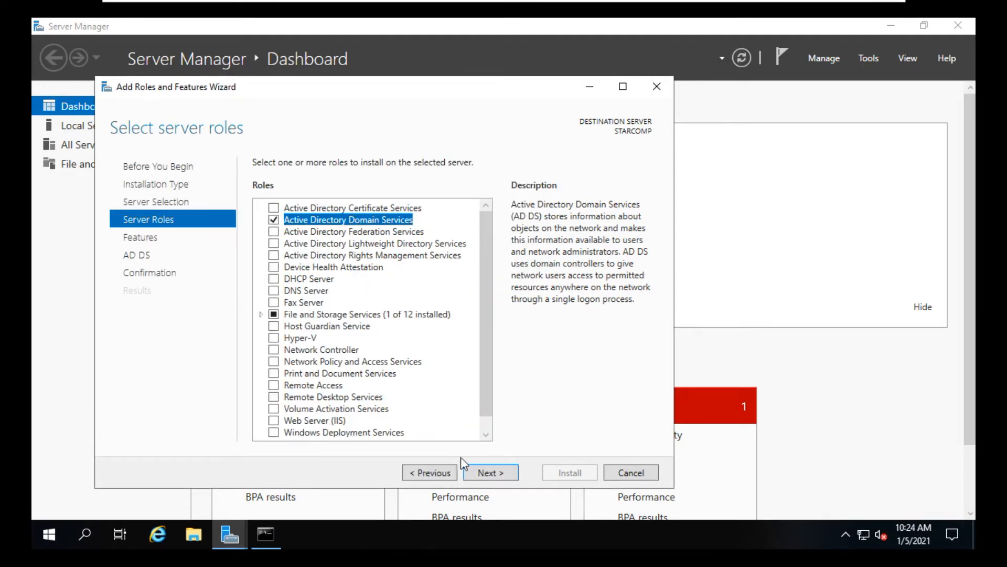
left_click(489, 474)
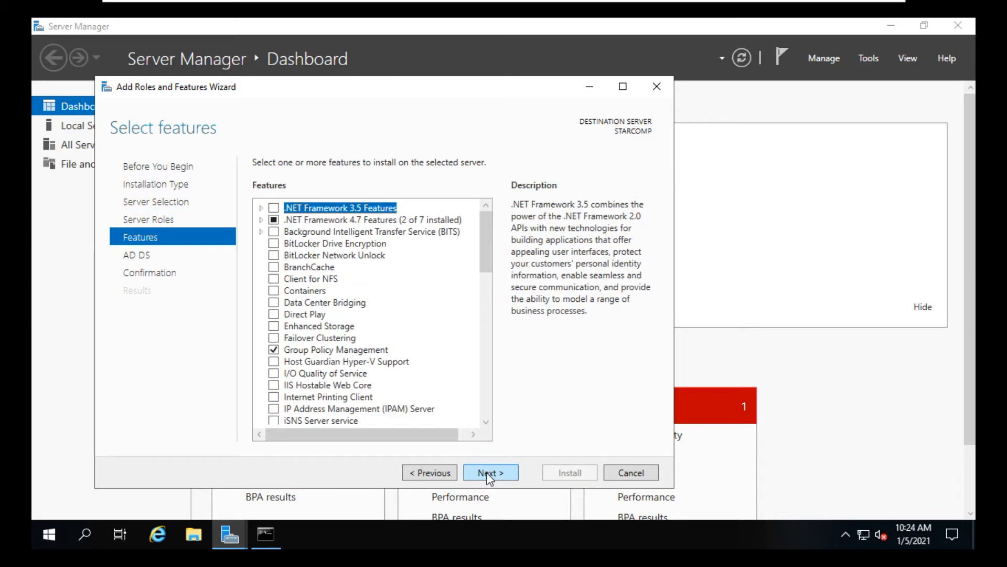
left_click(489, 474)
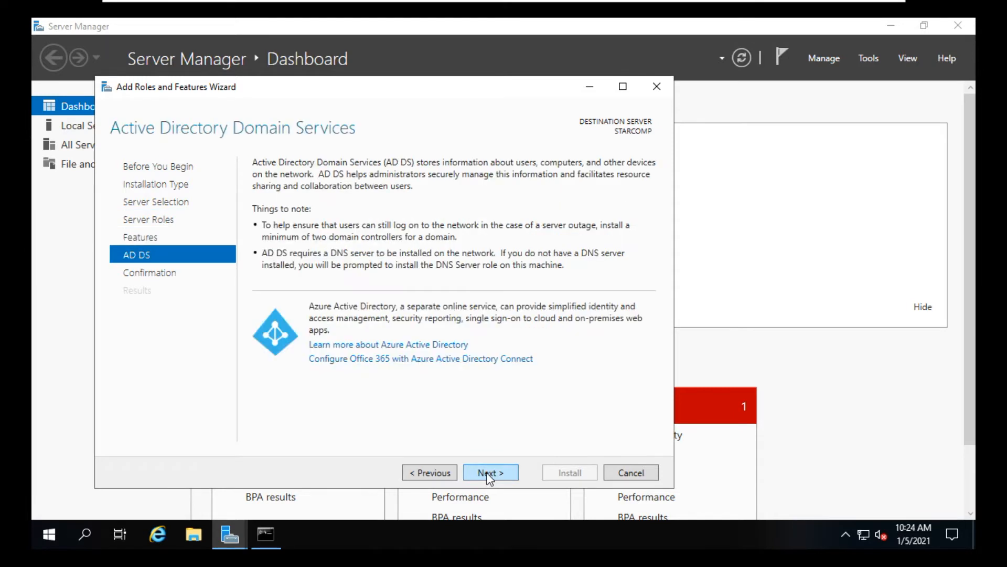
left_click(489, 474)
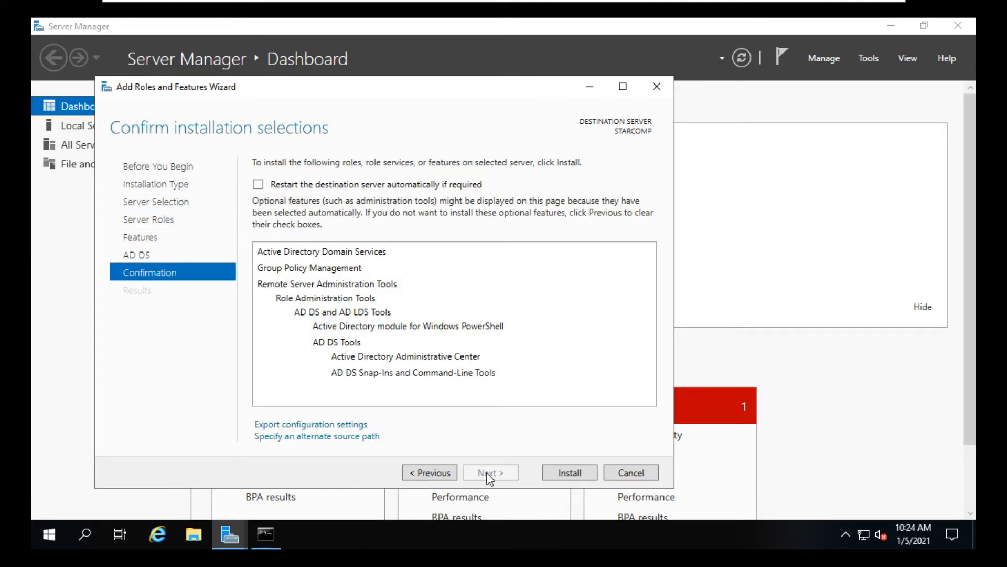
left_click(577, 473)
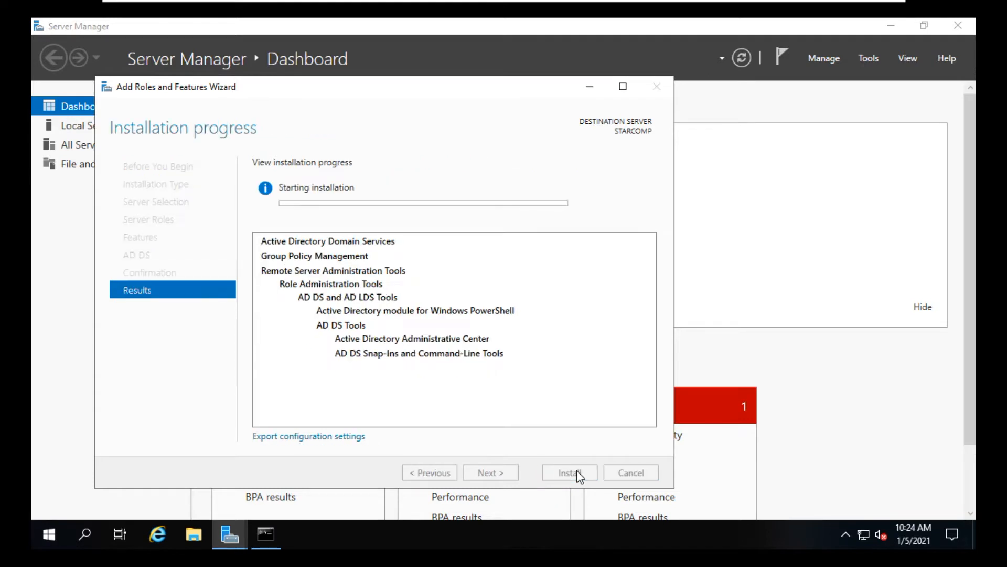
left_click(922, 11)
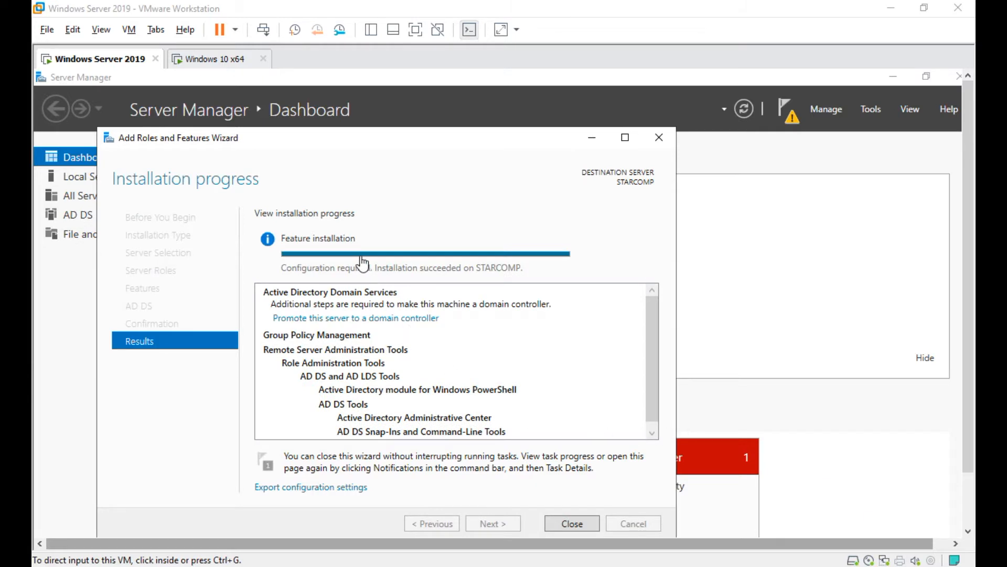
left_click(573, 524)
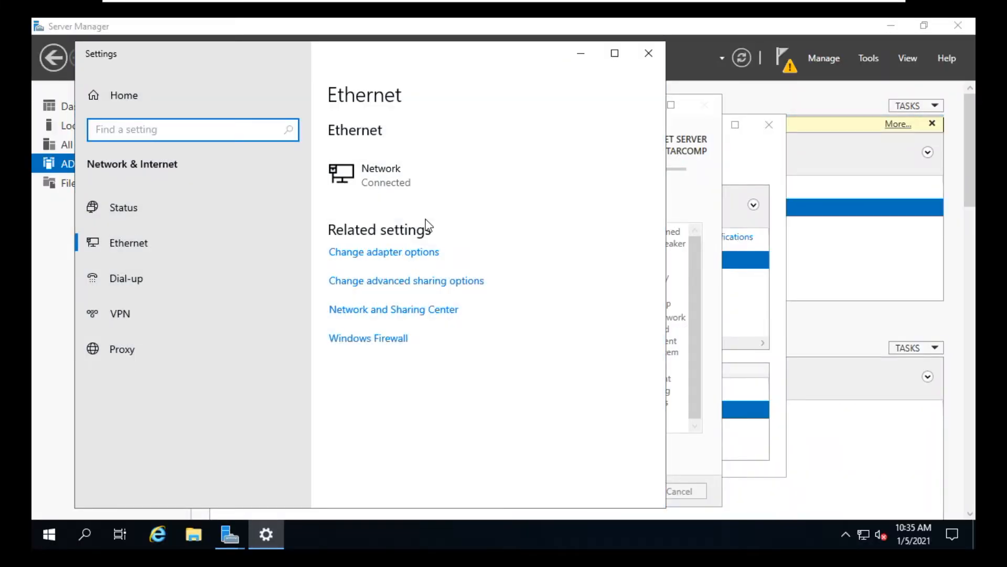
Open the Internet Protocol Version 4 (TCP/IPv4) properties of the Ethernet0 adapter from Network and Sharing Center.
left_click(408, 310)
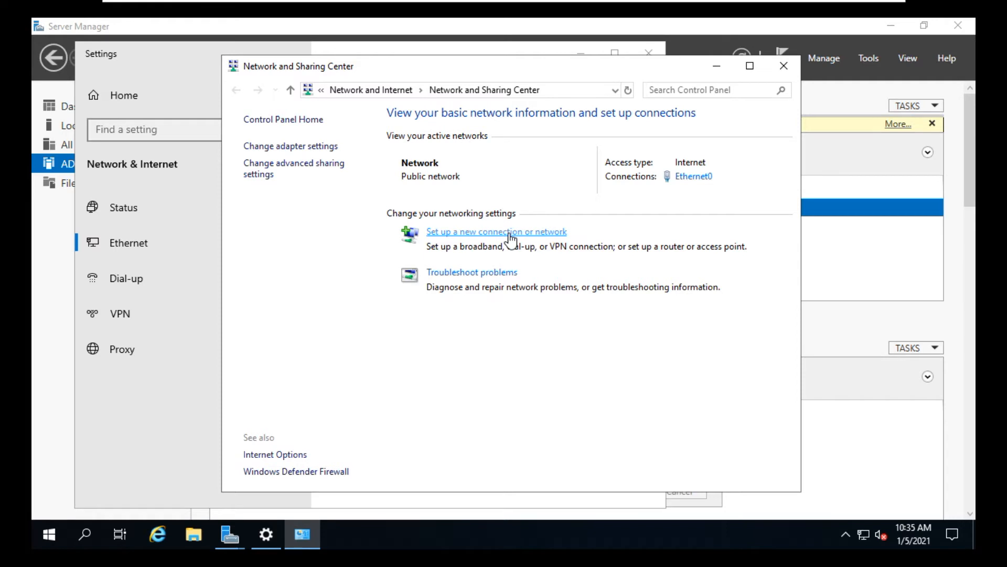
left_click(694, 176)
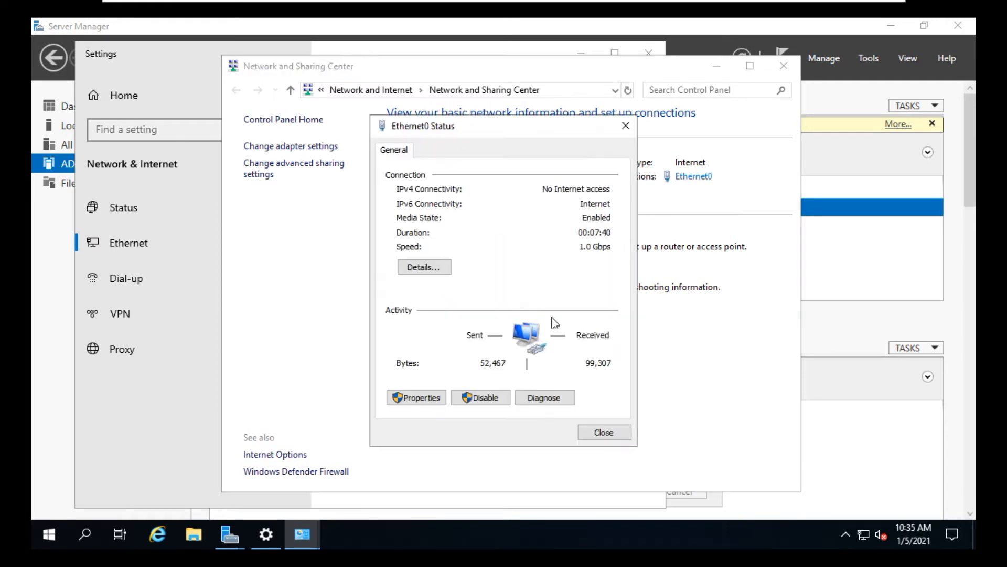
left_click(424, 401)
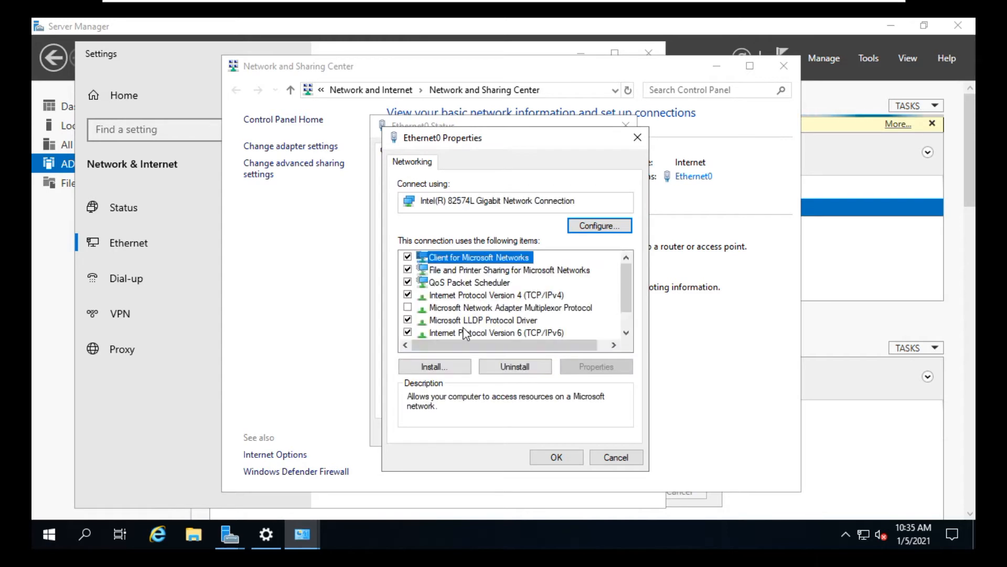
left_click(464, 332)
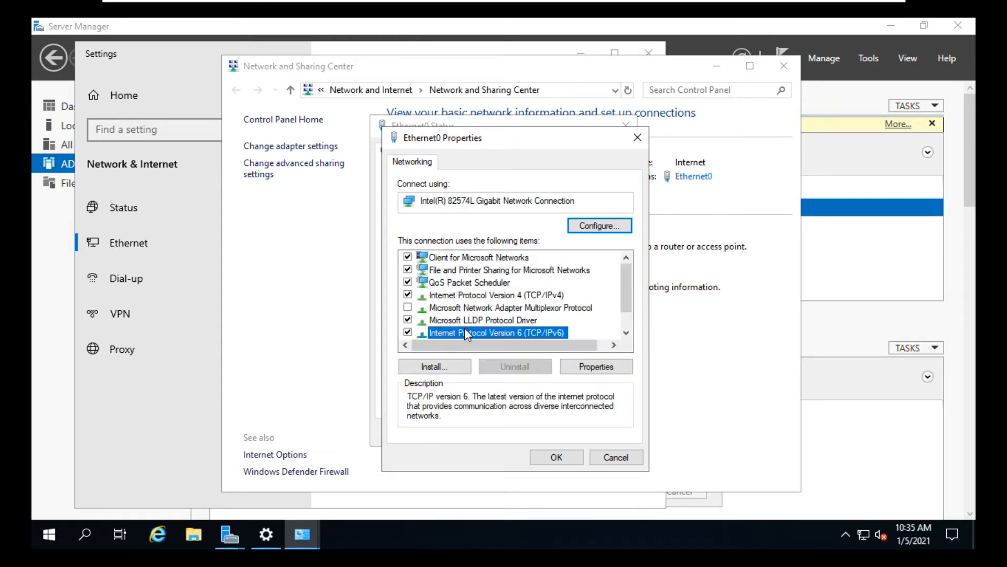
scroll(465, 331, "down", 1)
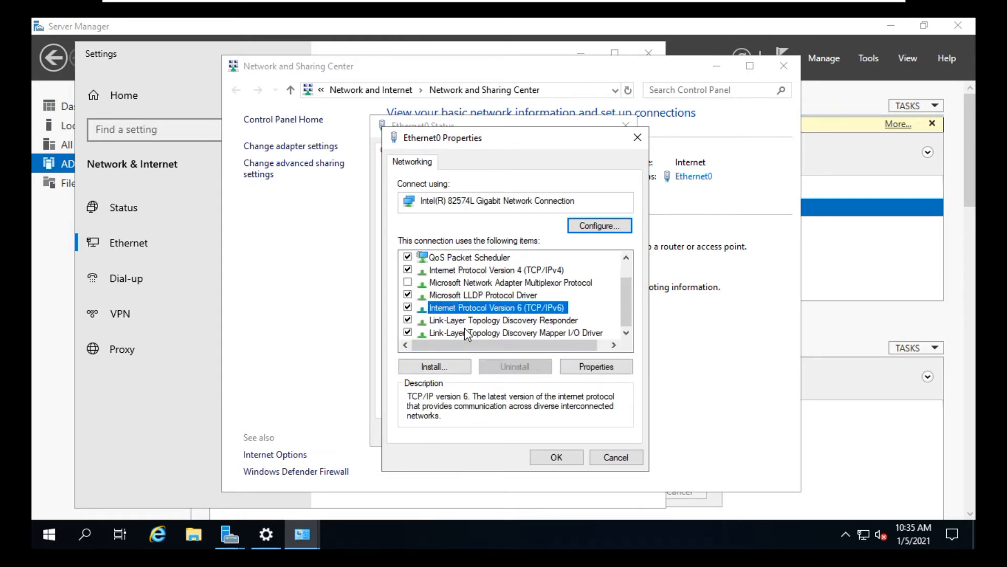
left_click(501, 270)
left_click(596, 367)
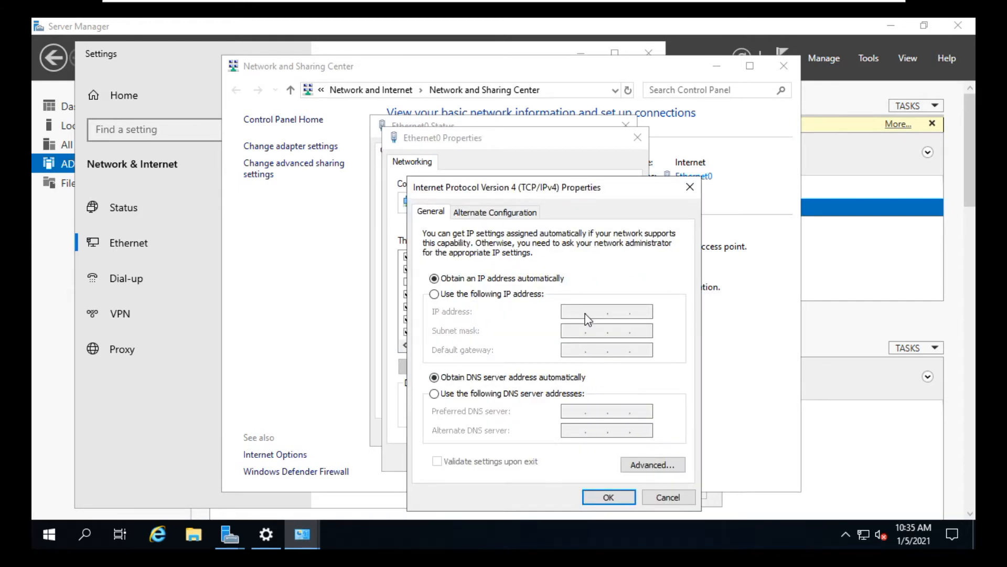
Switch to a static IP address 192.168.1.10 with subnet mask 255.255.255.0.
left_click(506, 294)
left_click(564, 312)
type("192.168.")
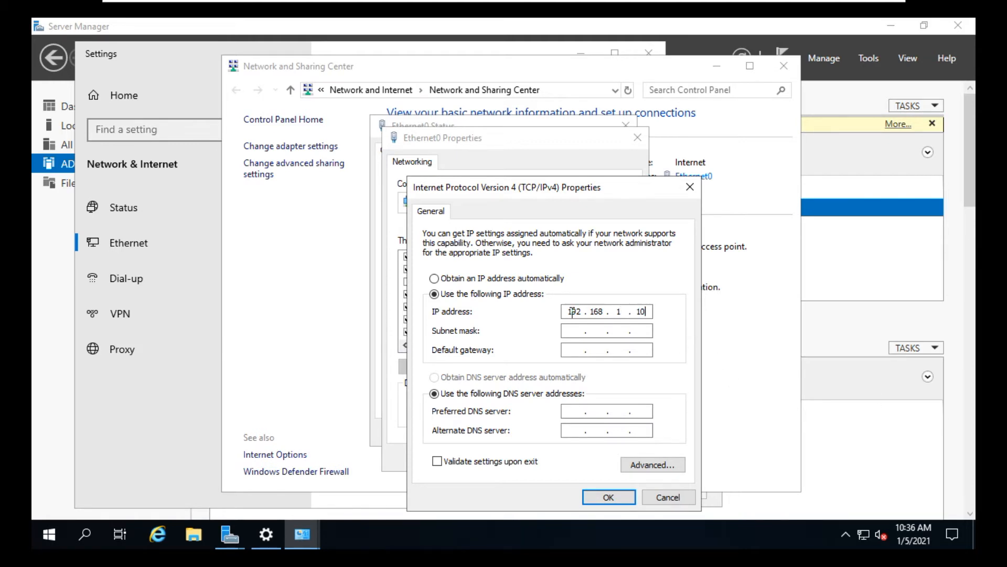
left_click(578, 330)
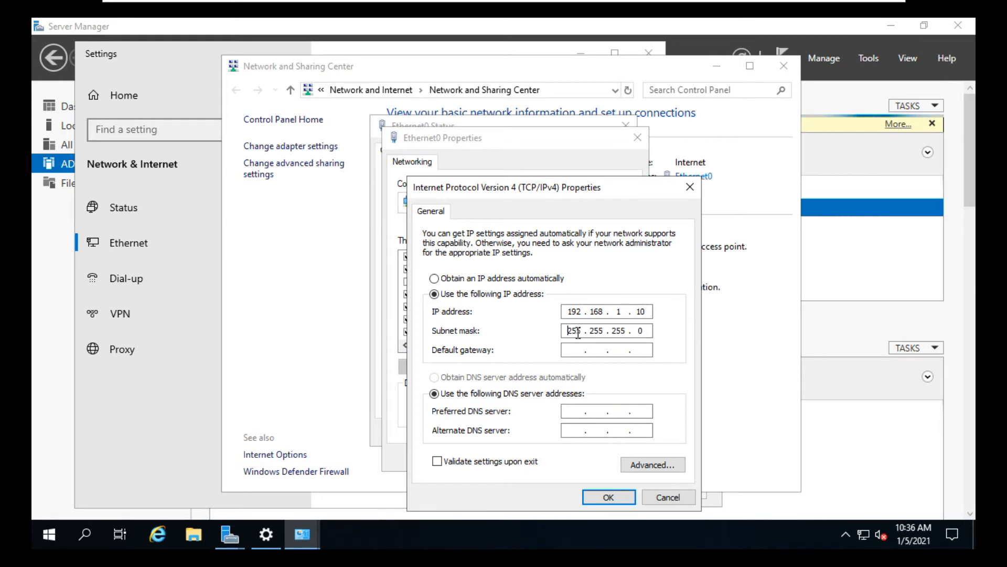
Set the default gateway to 192.168.1.1, preferred DNS to 192.168.1.10 and alternate DNS to 8.8.8.8, then apply and close the dialogs.
left_click(578, 348)
type("192 . 168 . 1 . 1")
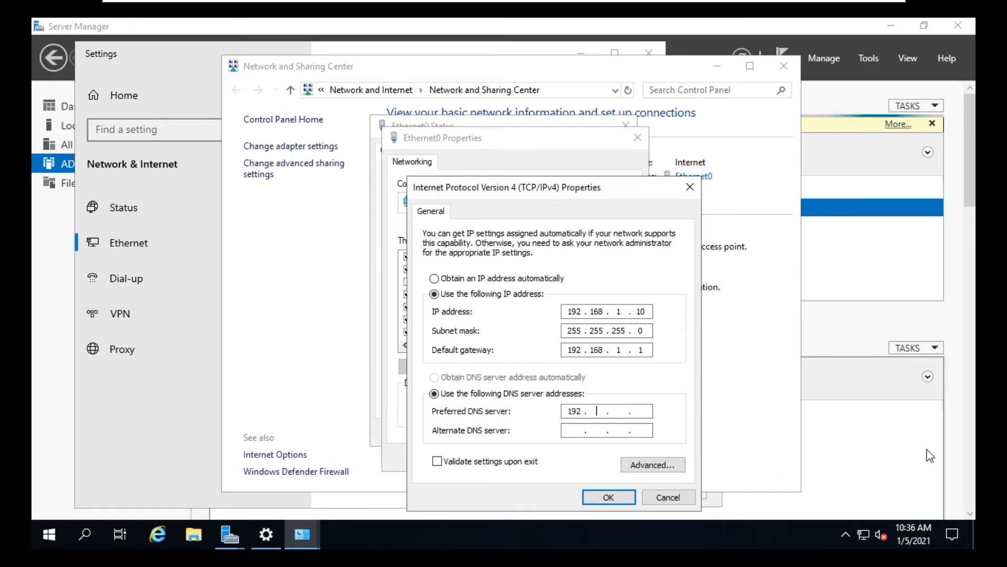
type("8")
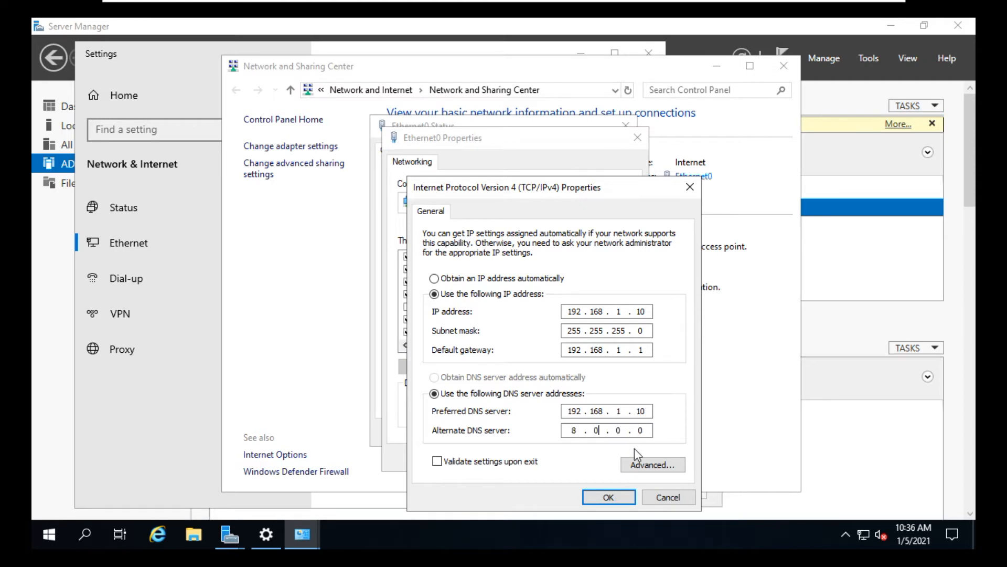
key("BackSpace")
type("8.8.8")
left_click(609, 497)
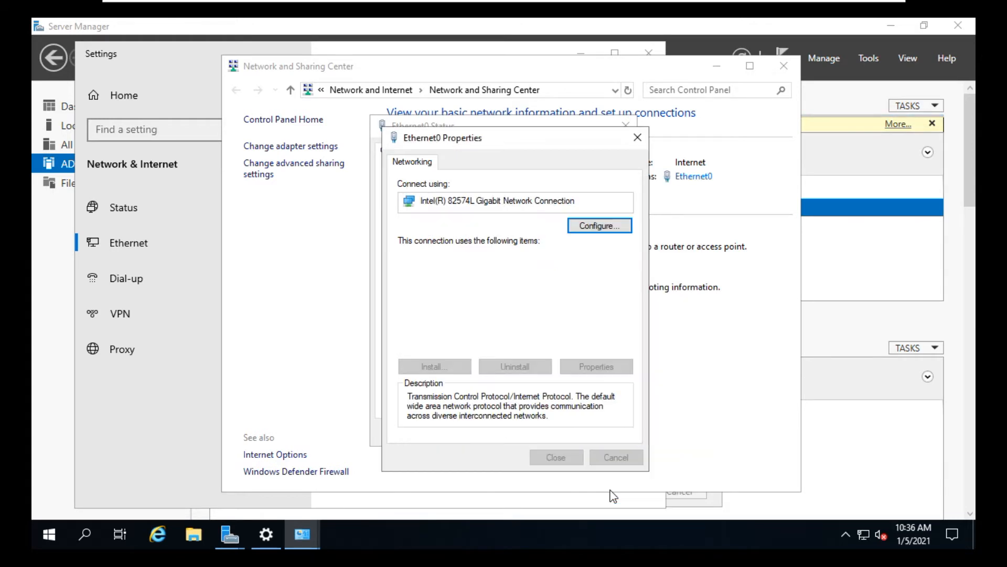
left_click(559, 459)
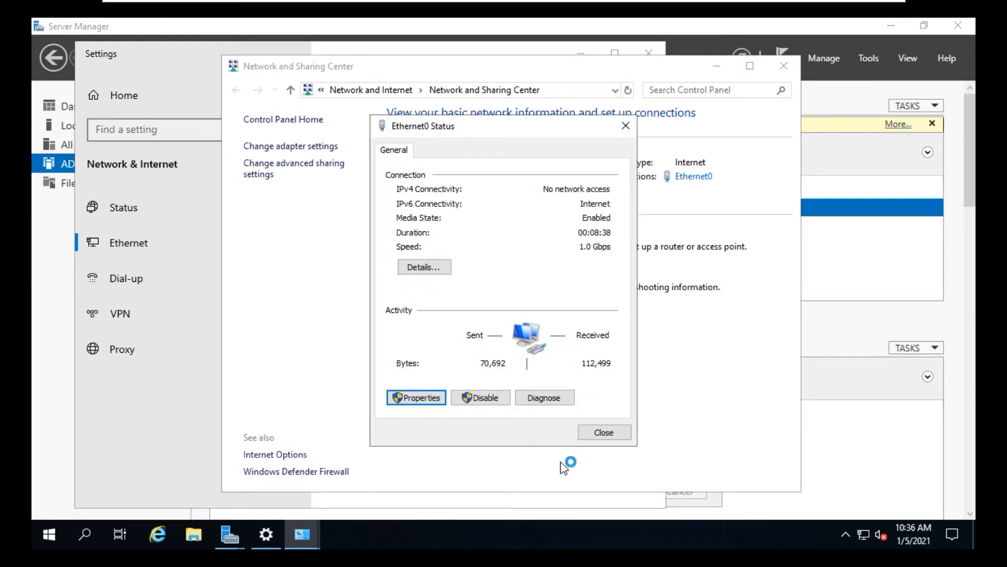
left_click(603, 432)
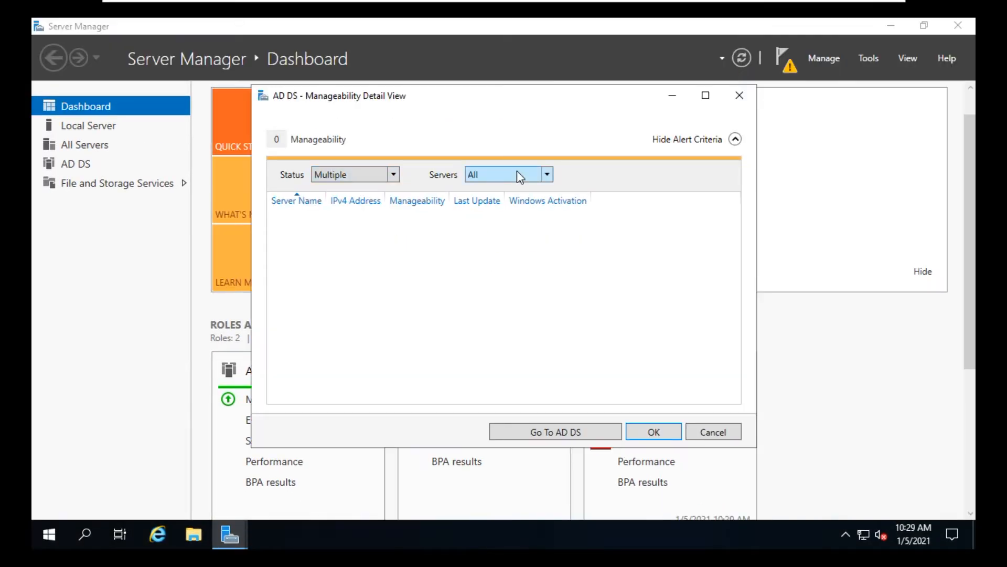
Open the wizard to promote this server to a domain controller from the AD DS configuration notification.
left_click(554, 432)
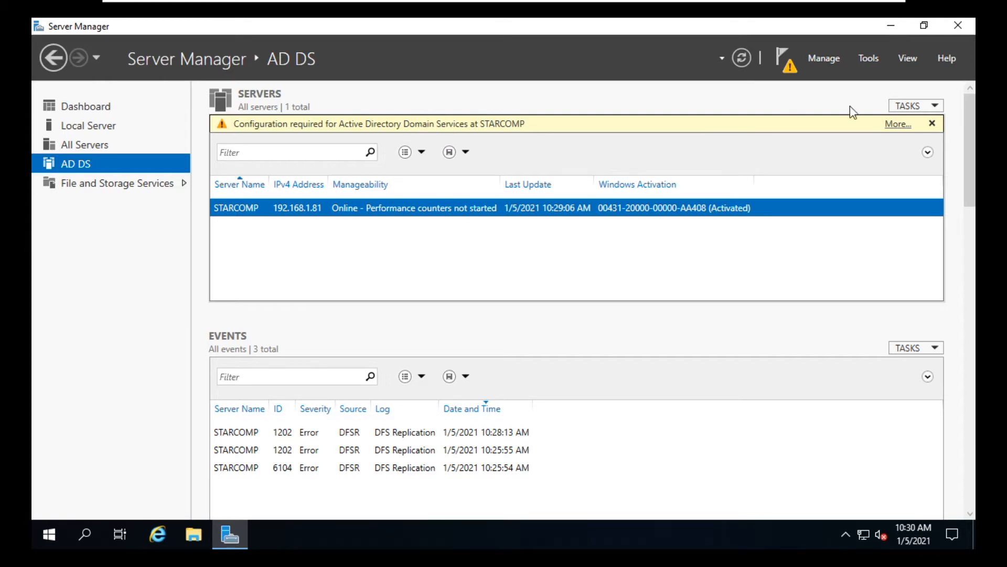
left_click(894, 126)
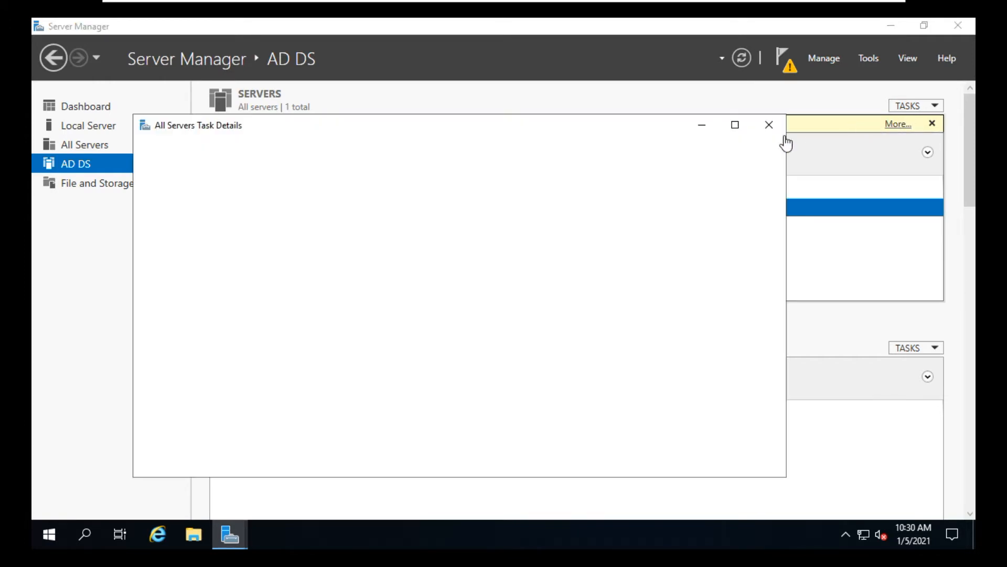
left_click(620, 261)
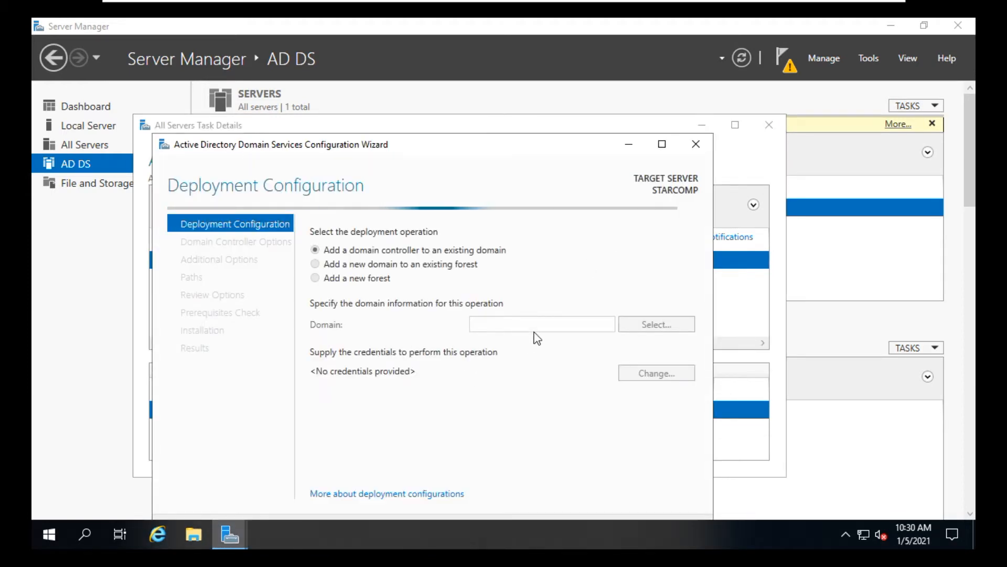
Choose to add a new forest with root domain name STARCOMPUTER.COM and continue.
left_click(374, 240)
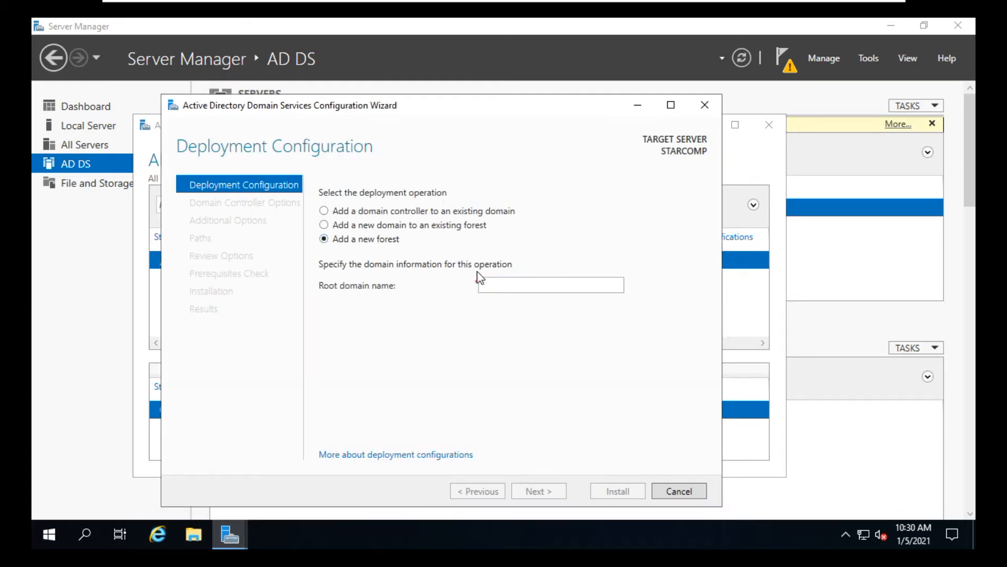
left_click(512, 284)
type("sTARCOMPUTERS")
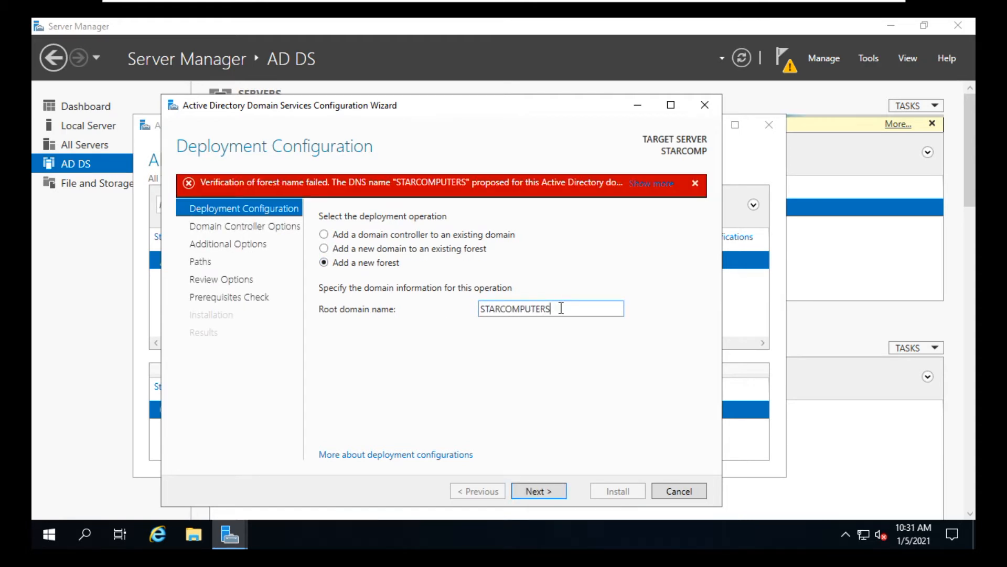
key("BackSpace")
type(".COM")
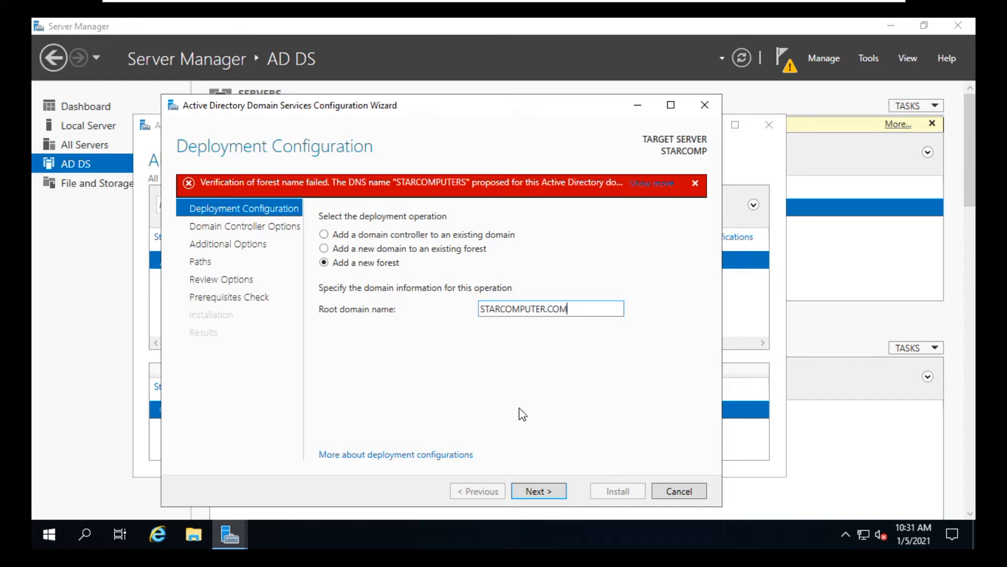
left_click(538, 493)
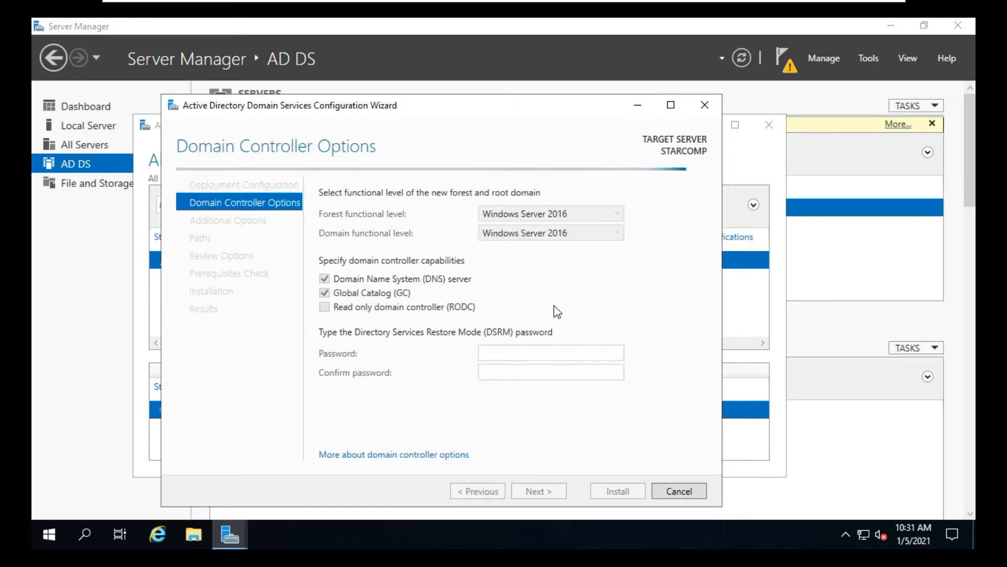
Set both the forest and domain functional levels to Windows Server 2008.
left_click(597, 213)
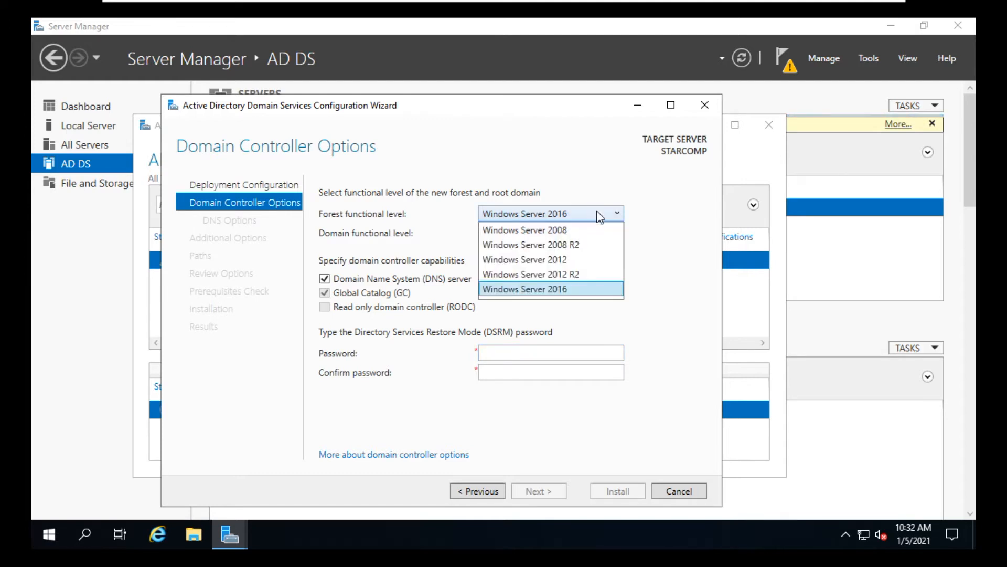
left_click(567, 230)
left_click(567, 233)
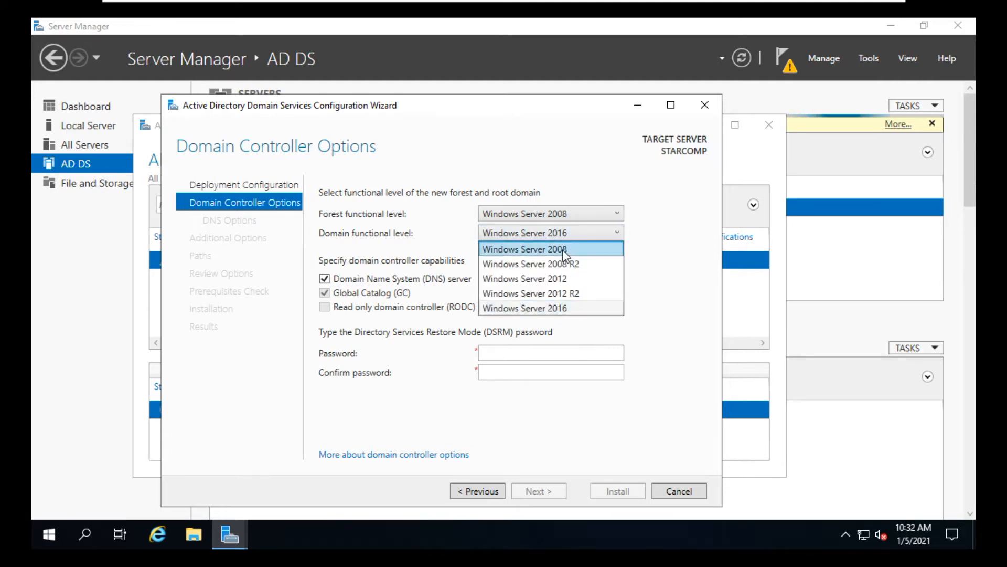
left_click(567, 247)
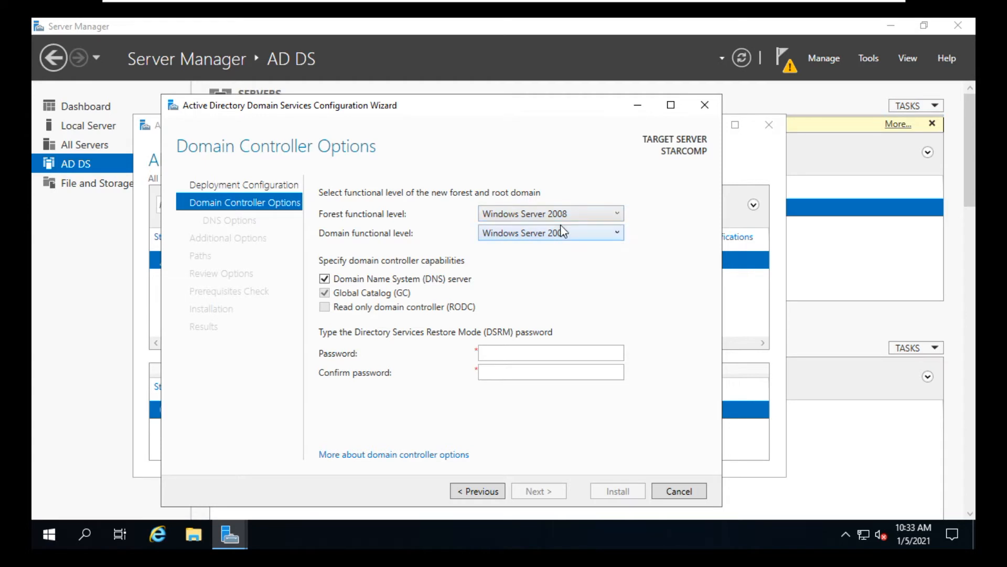
Enter and confirm the Directory Services Restore Mode password, then continue.
left_click(493, 351)
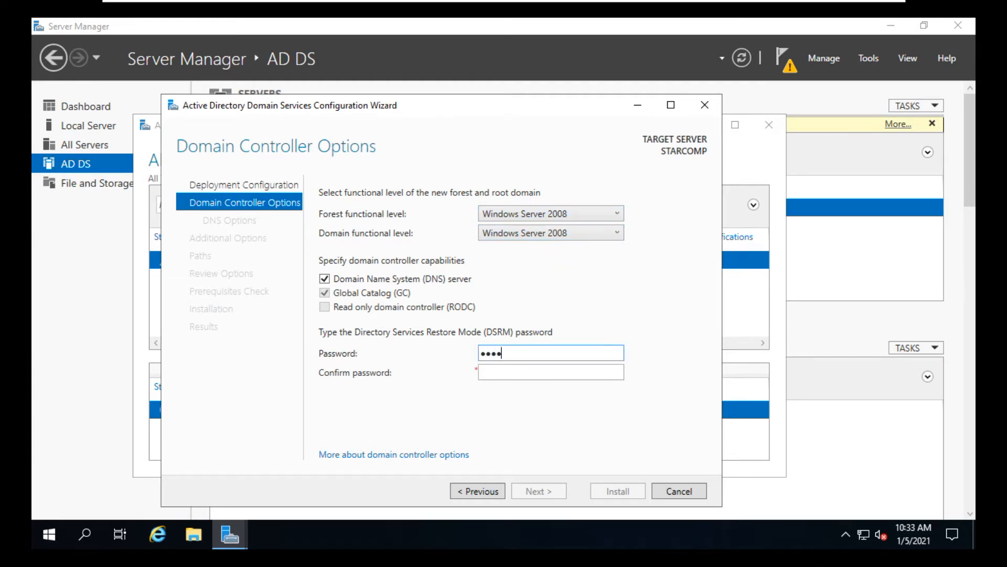
type("•••••••••")
key("Tab")
type("•••••••••")
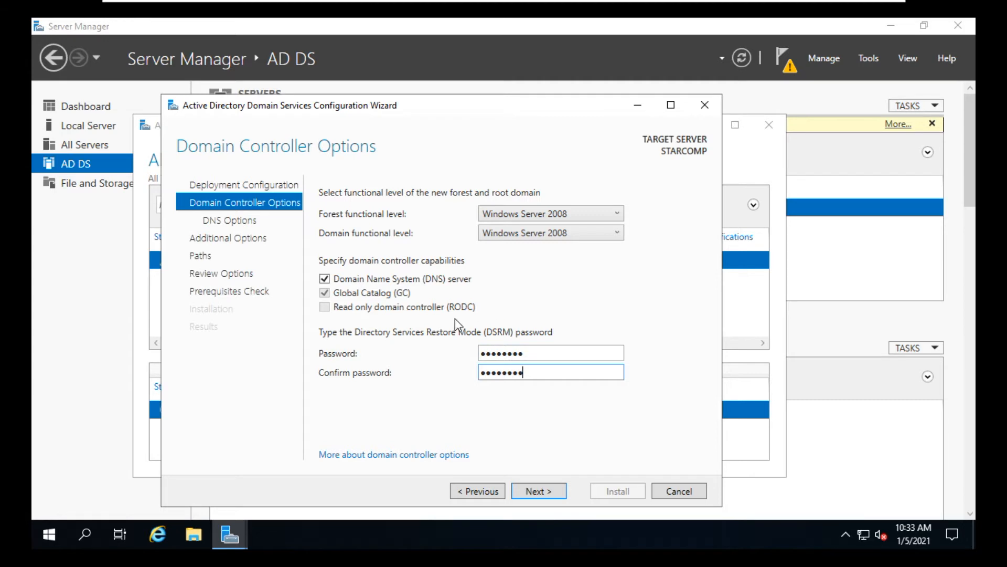
left_click(533, 492)
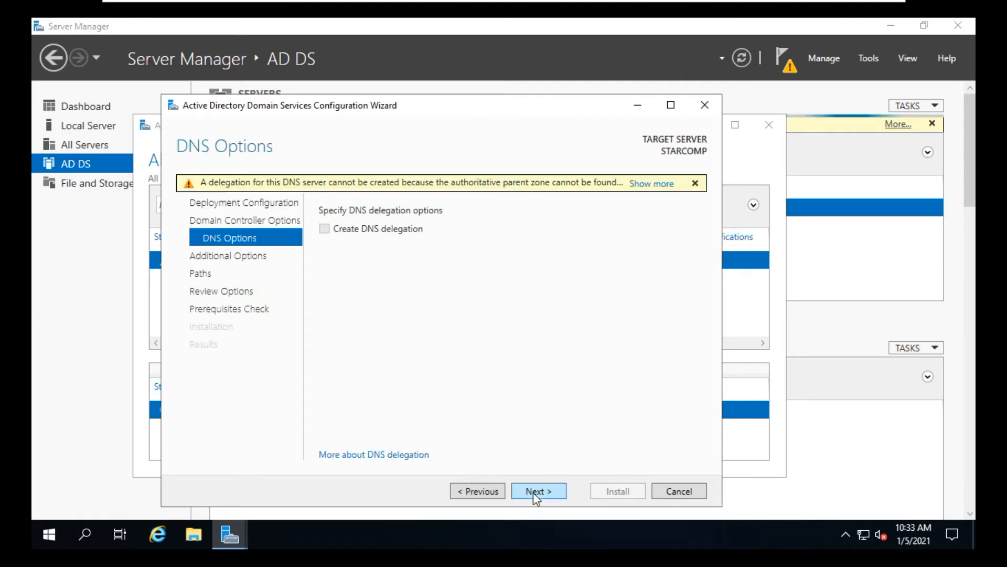
Accept the default DNS, NetBIOS name and folder paths, review the selections, and start the installation.
left_click(533, 492)
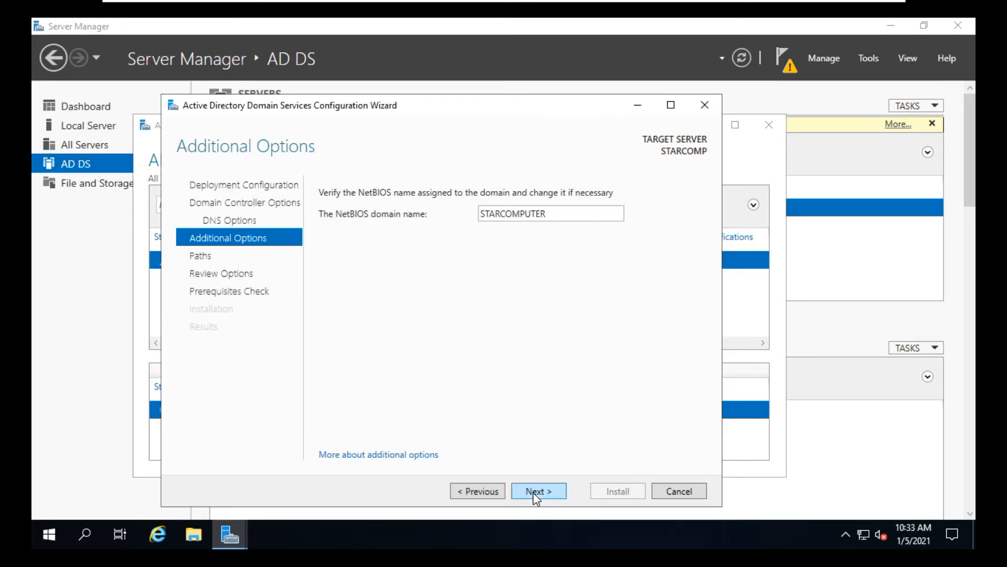
left_click(533, 492)
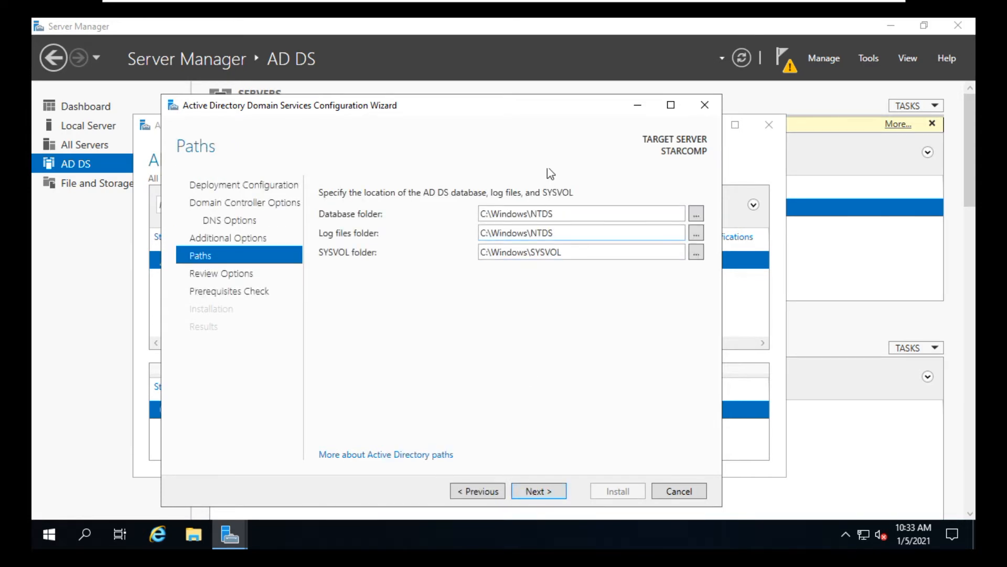
left_click(540, 495)
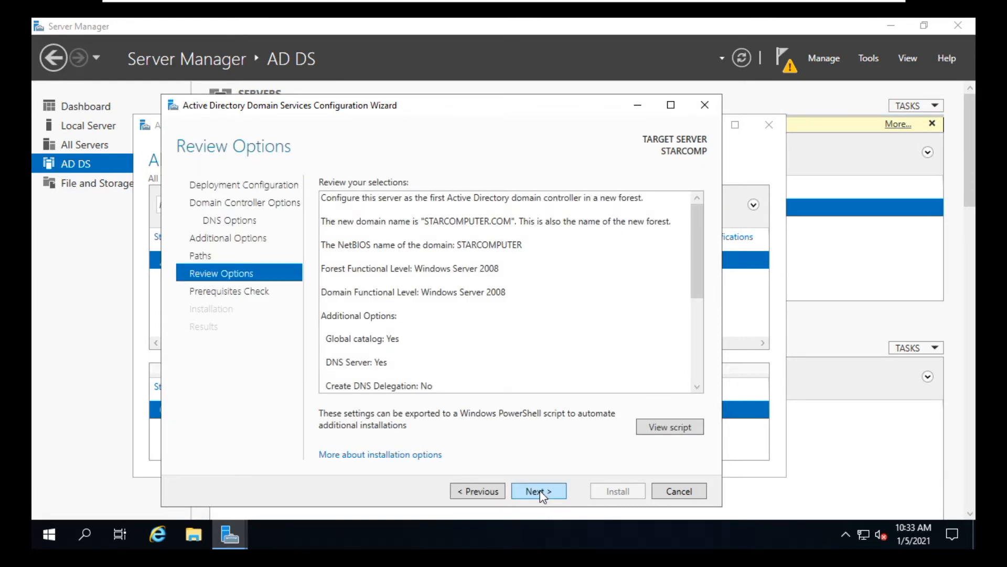
left_click_drag(701, 253, 694, 373)
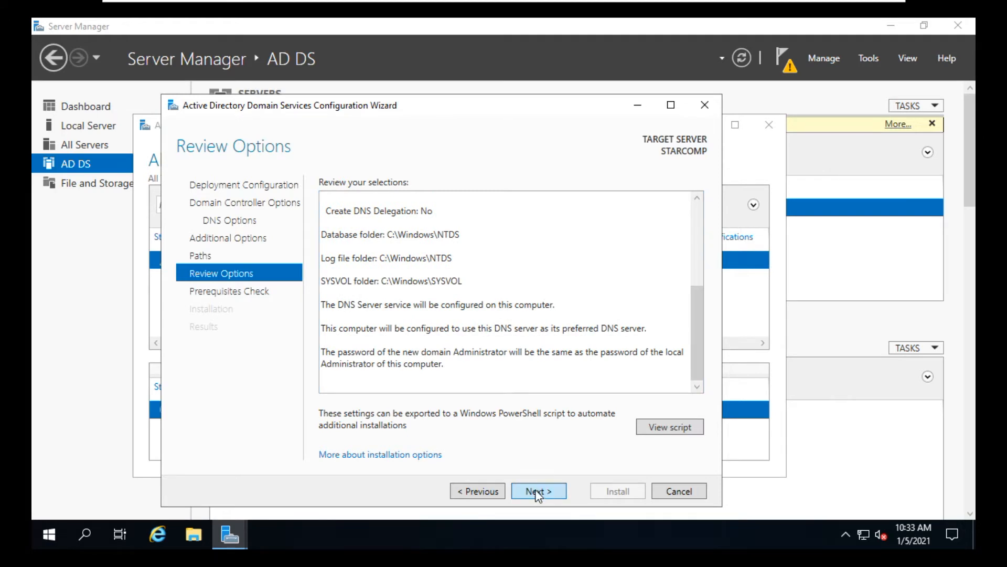
left_click(538, 493)
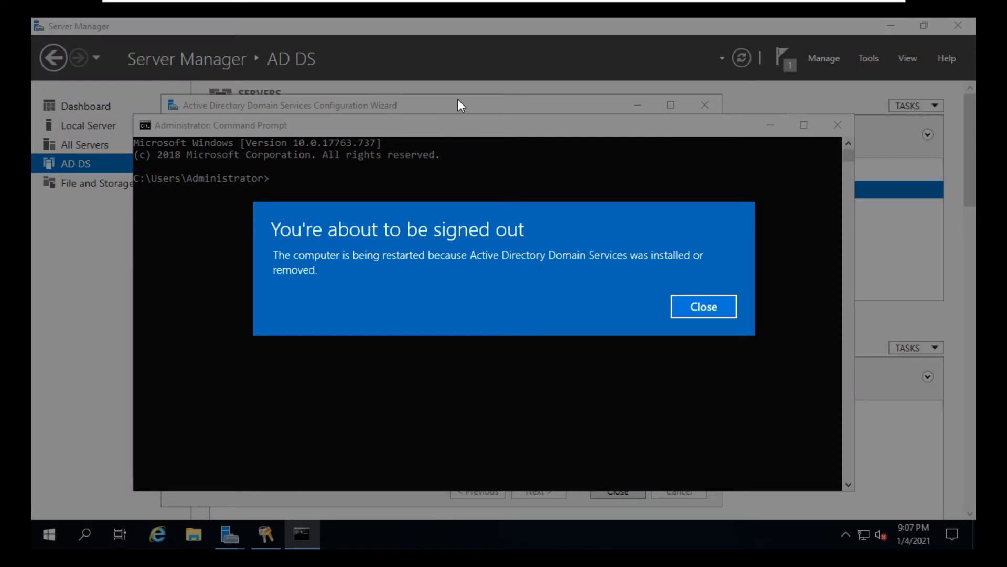
Dismiss the sign-out notice for the restart after the AD DS installation.
left_click(704, 306)
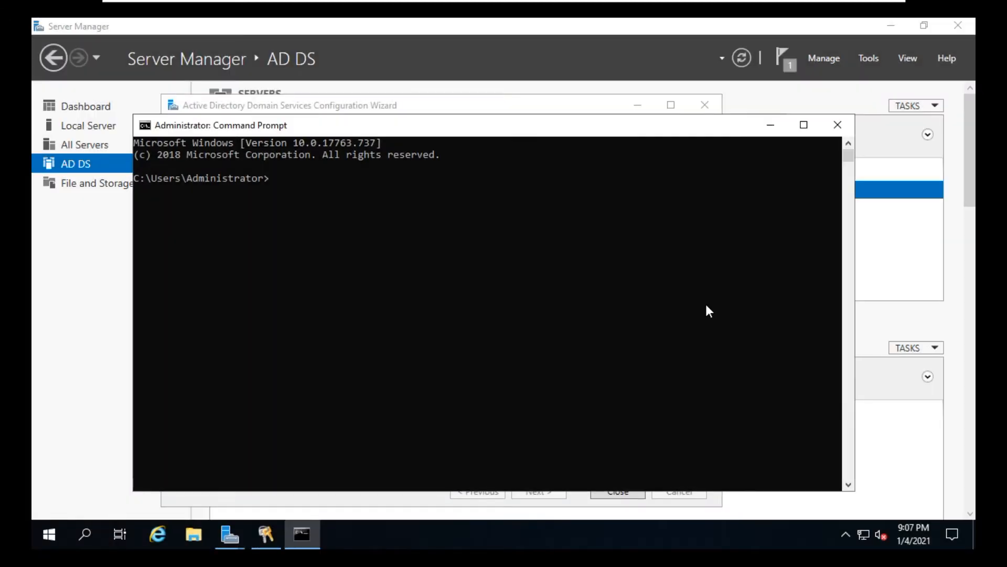
left_click(538, 276)
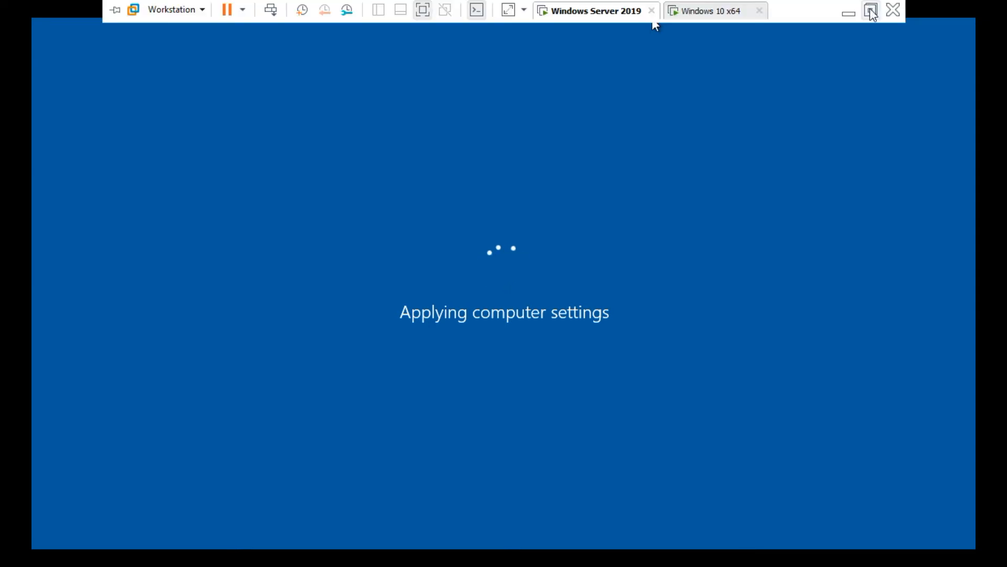
left_click(870, 11)
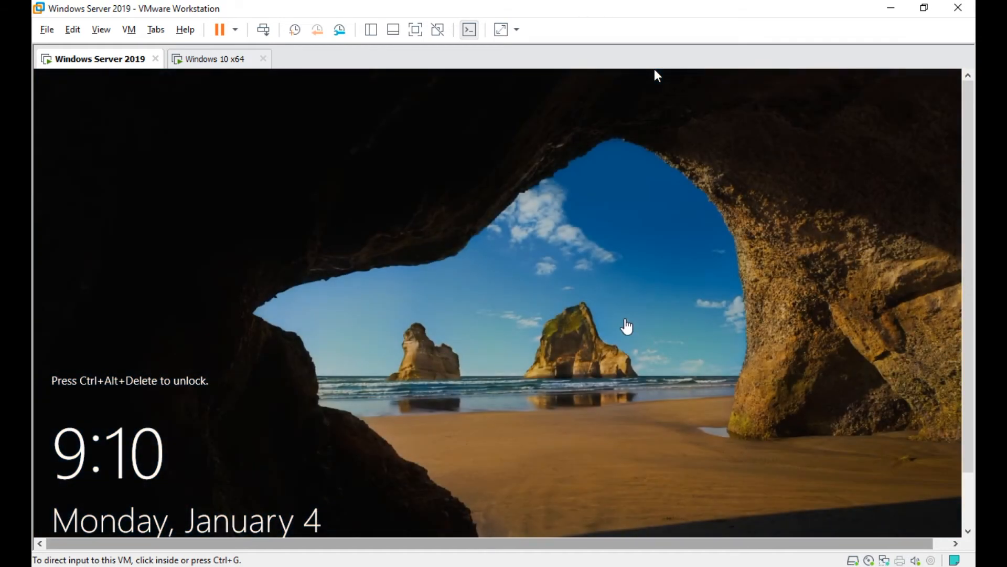
left_click(625, 318)
key("ctrl+alt")
left_click(101, 30)
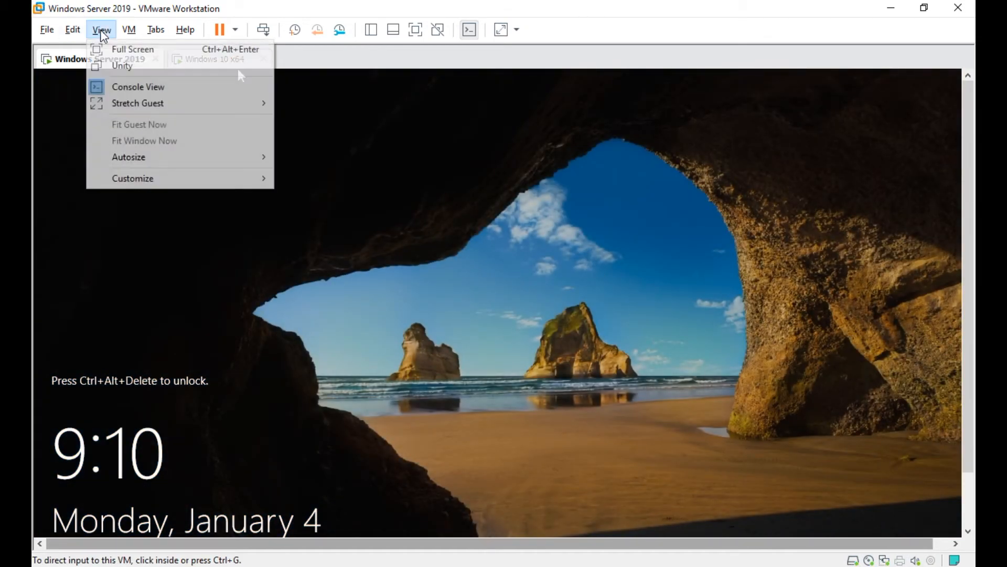
left_click(108, 49)
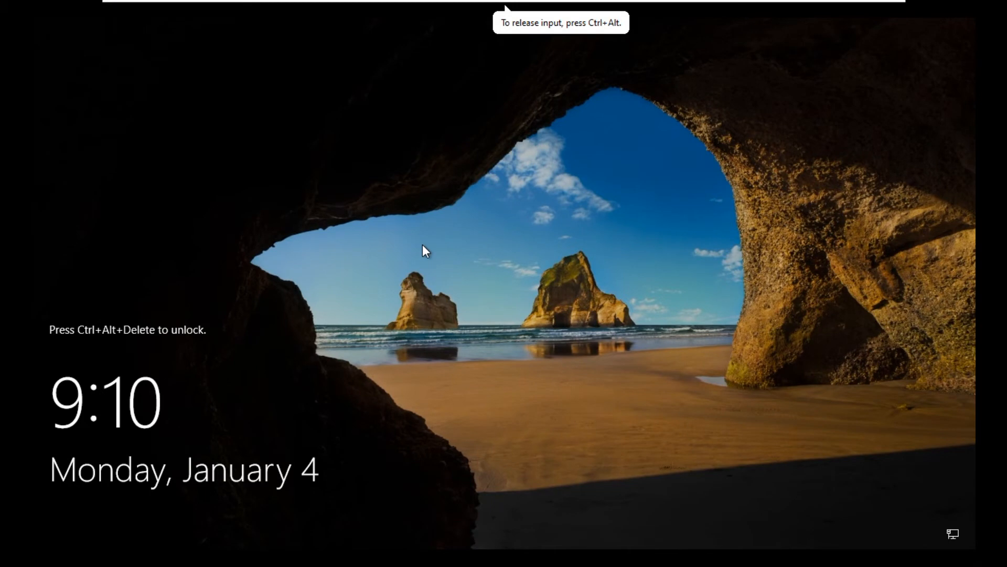
Sign in to the restarted server as the STARCOMPUTER domain Administrator with the account password.
key("ctrl+alt+Delete")
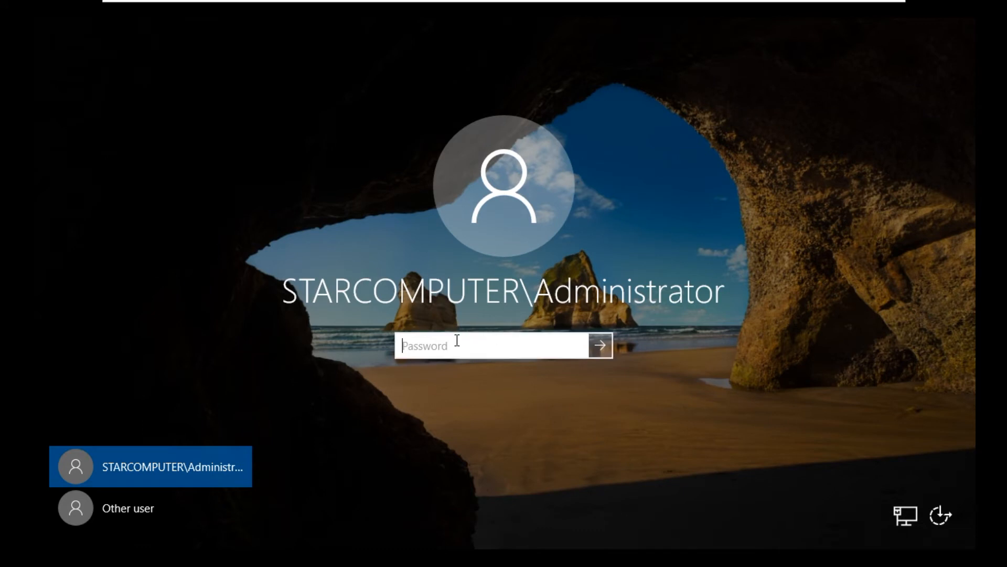
type("********")
key("Return")
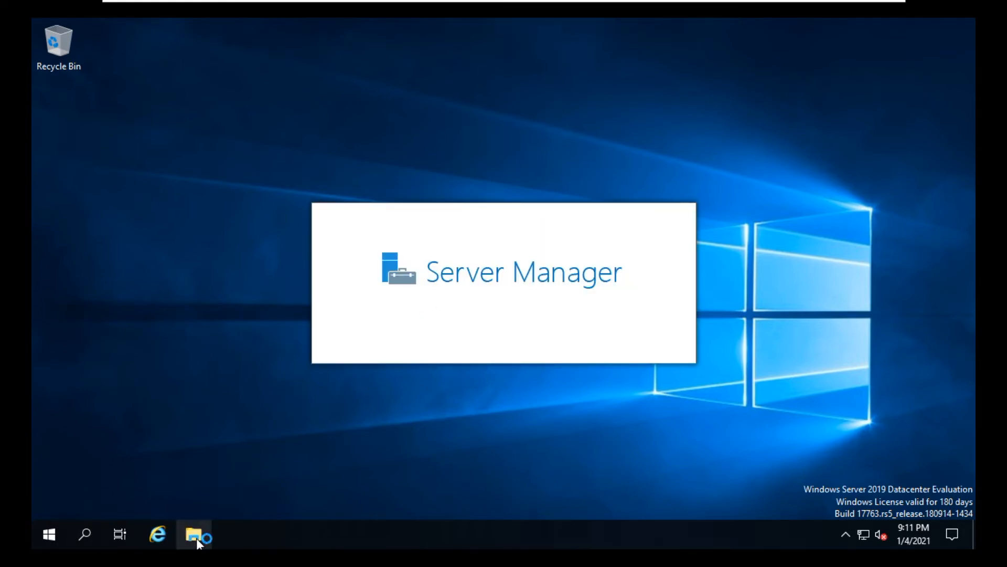
Open This PC's system properties in File Explorer to examine the computer's domain membership.
left_click(194, 534)
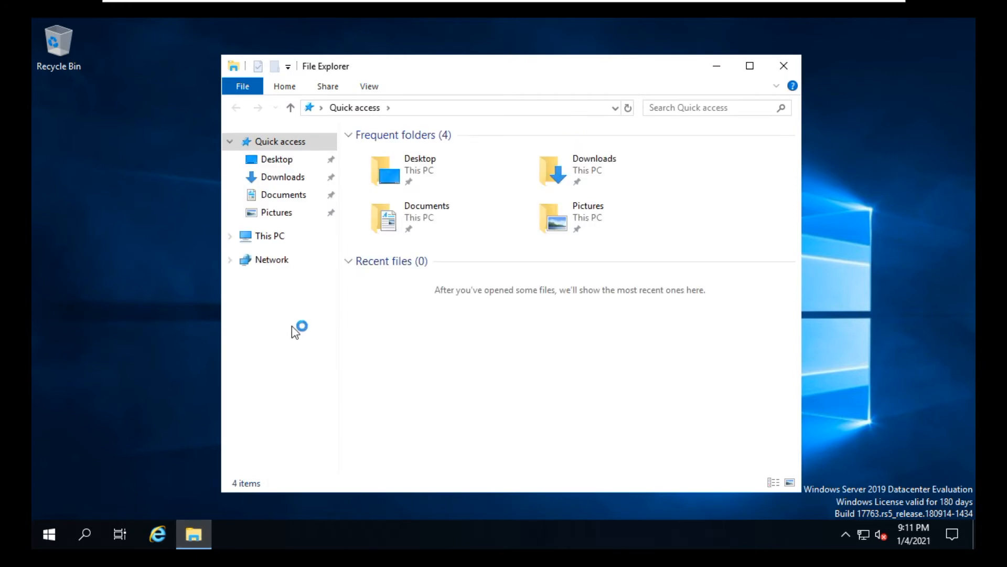
right_click(271, 236)
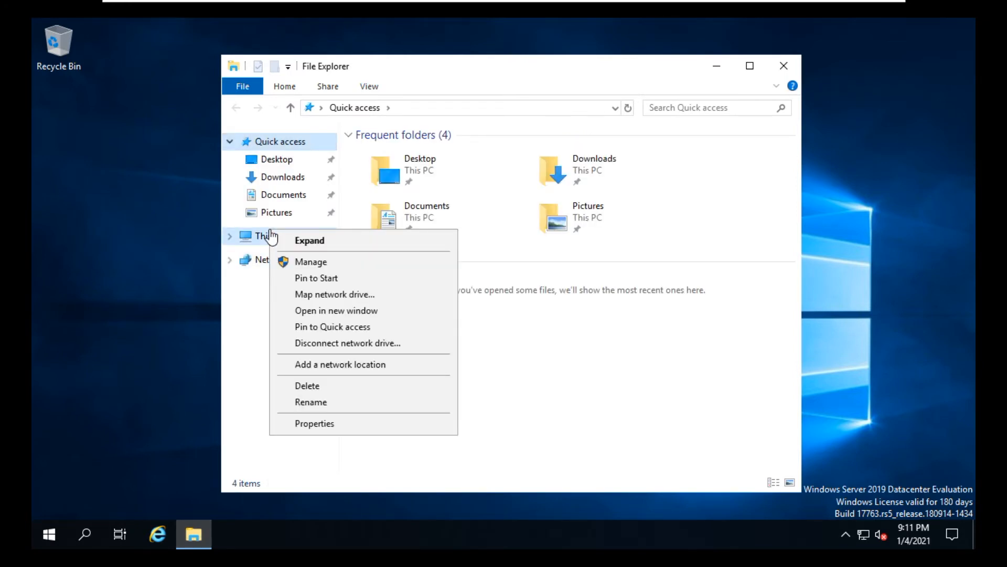
left_click(319, 427)
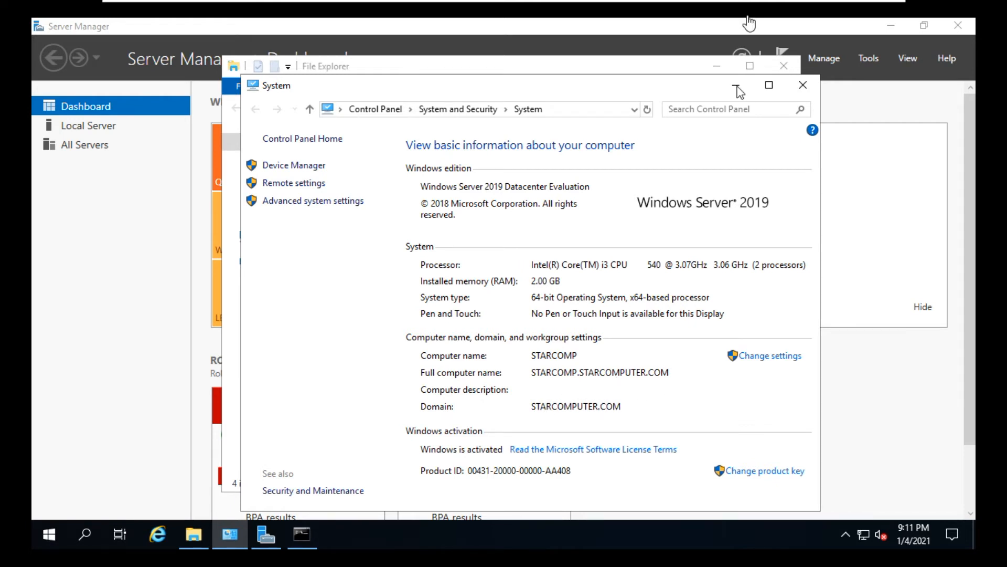
mouse_move(754, 4)
left_click(840, 14)
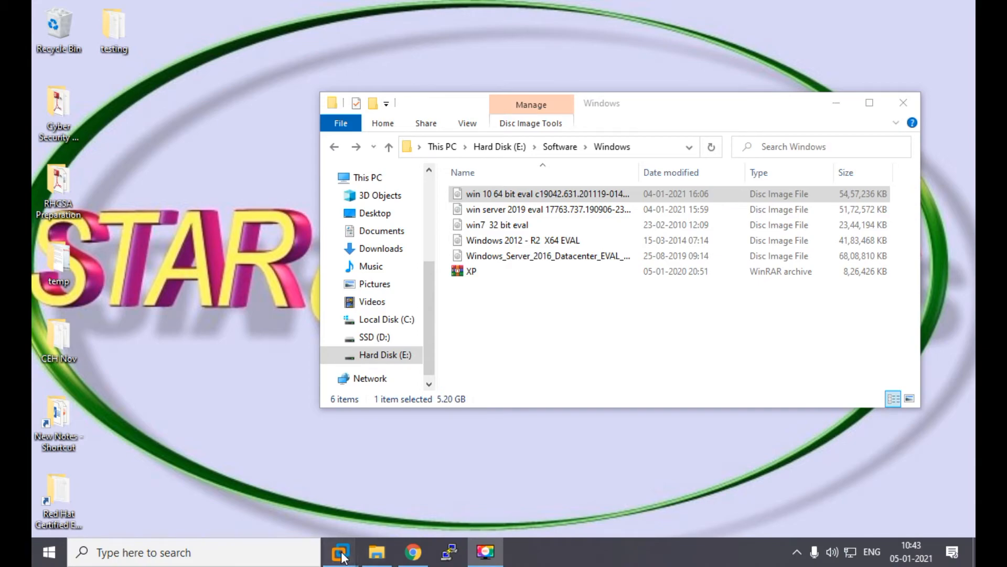
Return to the server and open the Users container of STARCOMPUTER.COM in Active Directory Users and Computers.
mouse_move(340, 551)
left_click(310, 492)
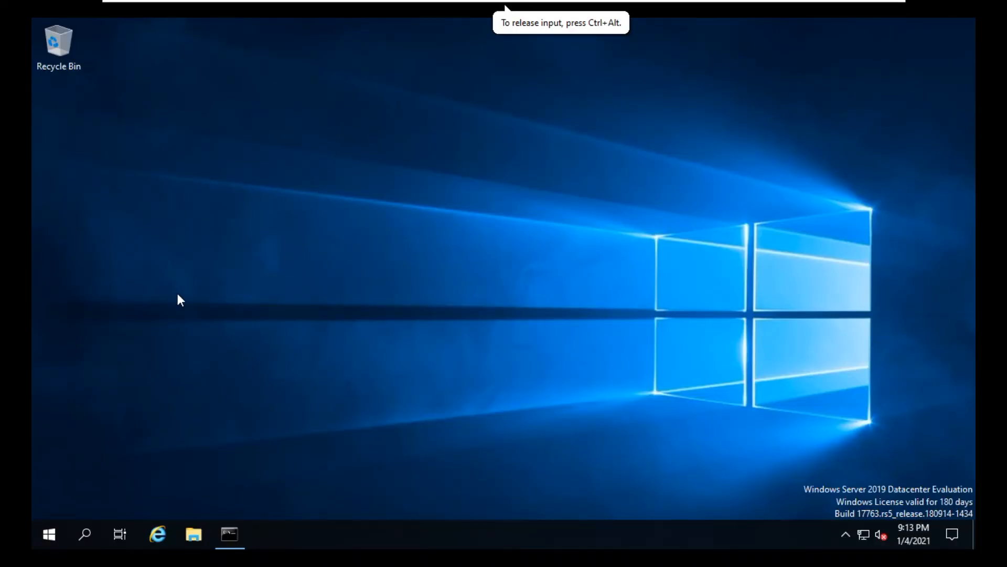
left_click(48, 533)
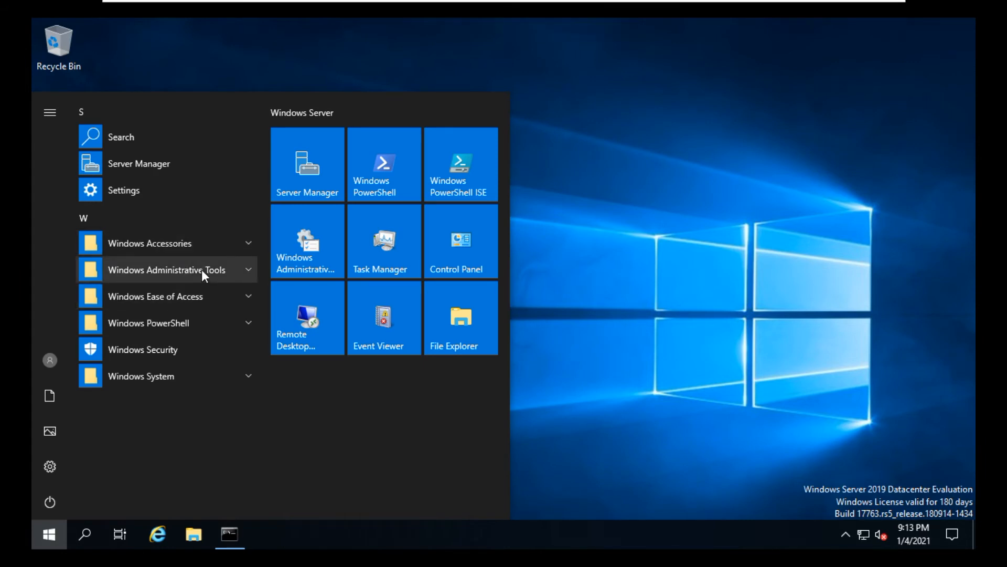
left_click(231, 265)
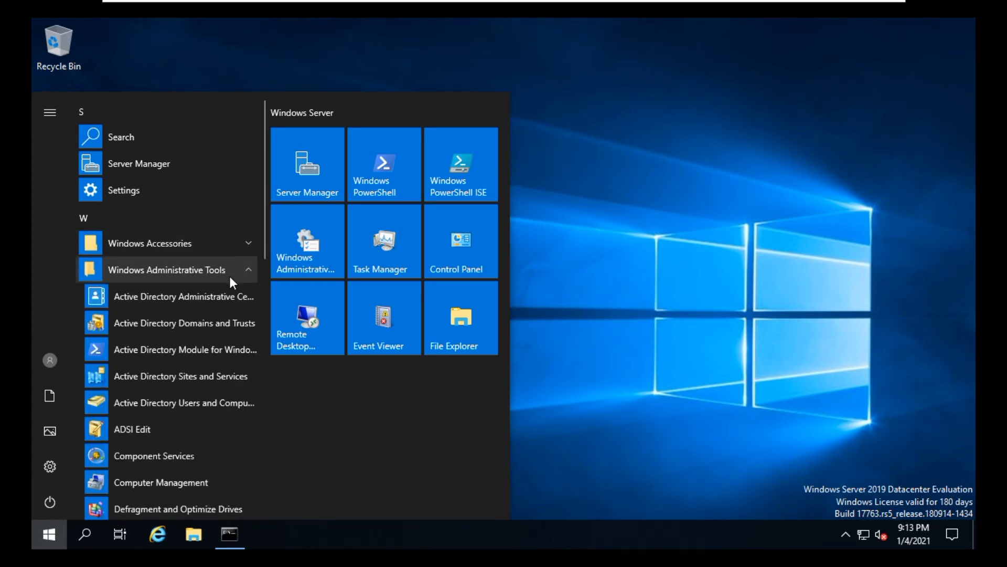
left_click(224, 402)
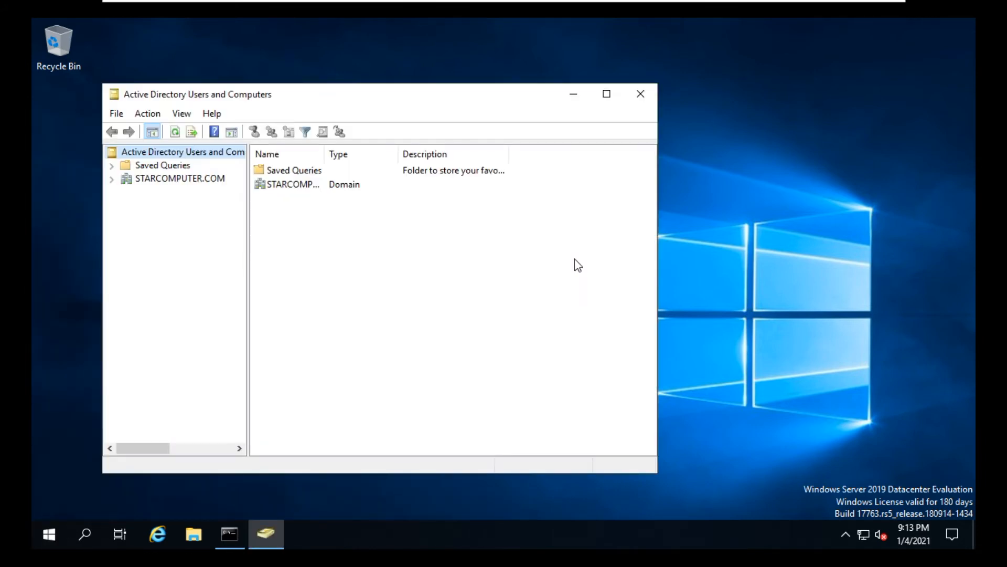
left_click(606, 94)
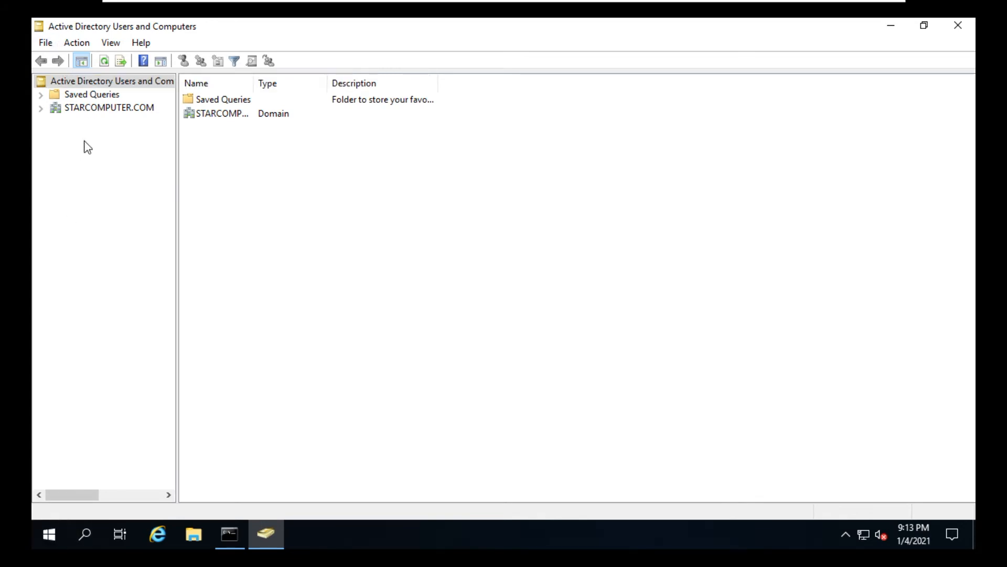
left_click(115, 109)
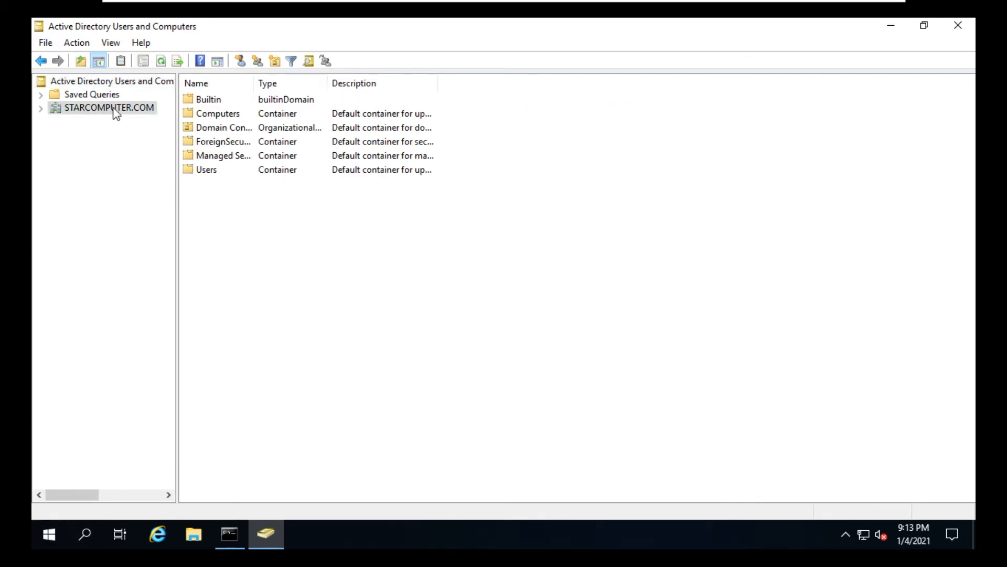
left_click(215, 174)
double_click(215, 173)
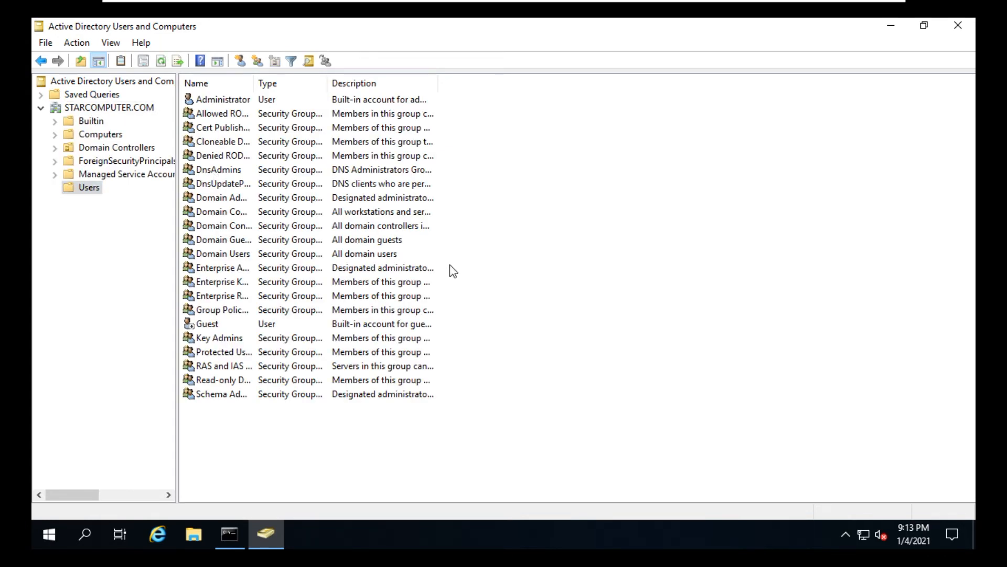
Start a new user in the Users container, entering the user's first name, initial K and matching logon name.
right_click(567, 393)
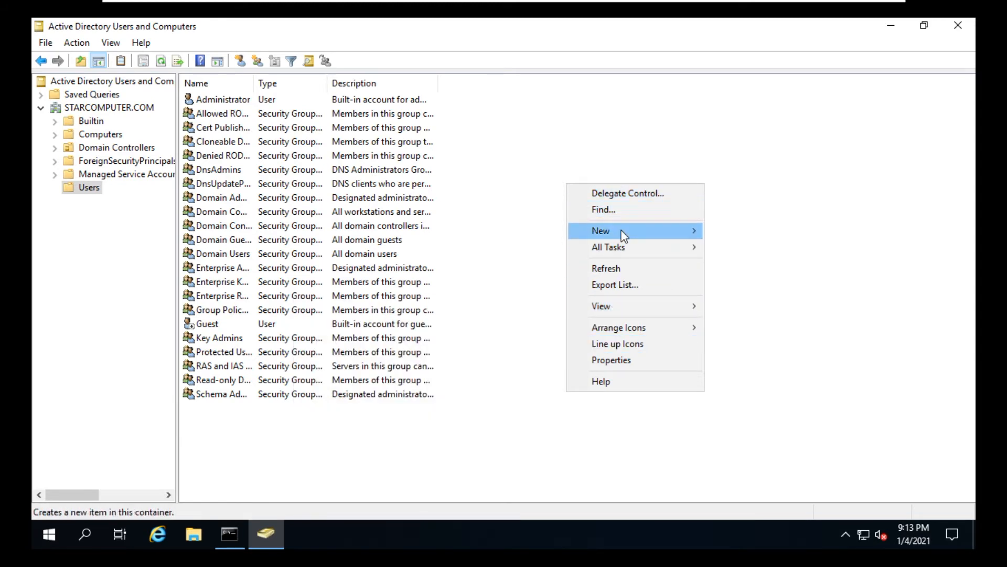
mouse_move(621, 234)
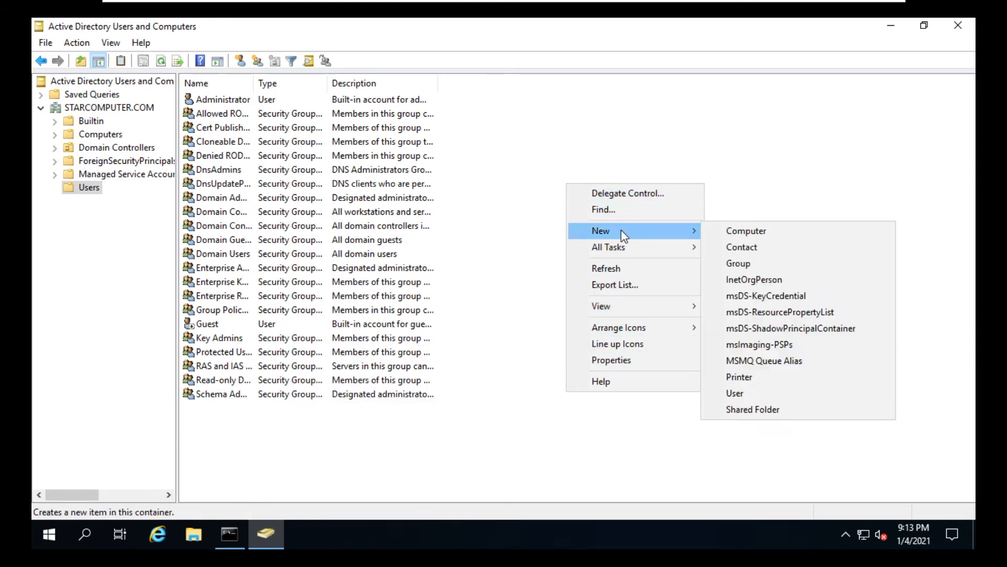
left_click(747, 395)
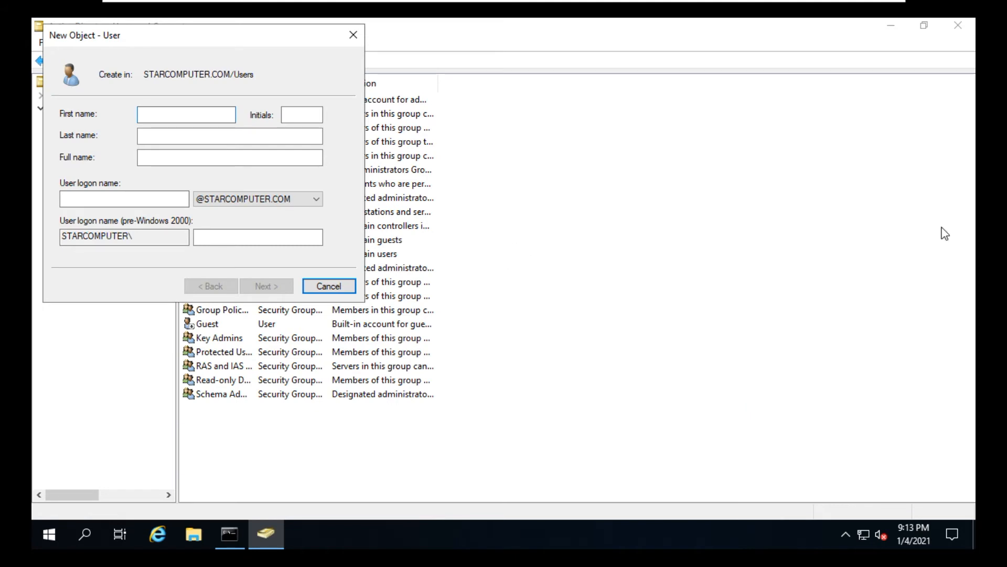
type("anand")
key("Tab")
type("K")
key("Tab")
key("Tab")
key("Tab")
key("Tab")
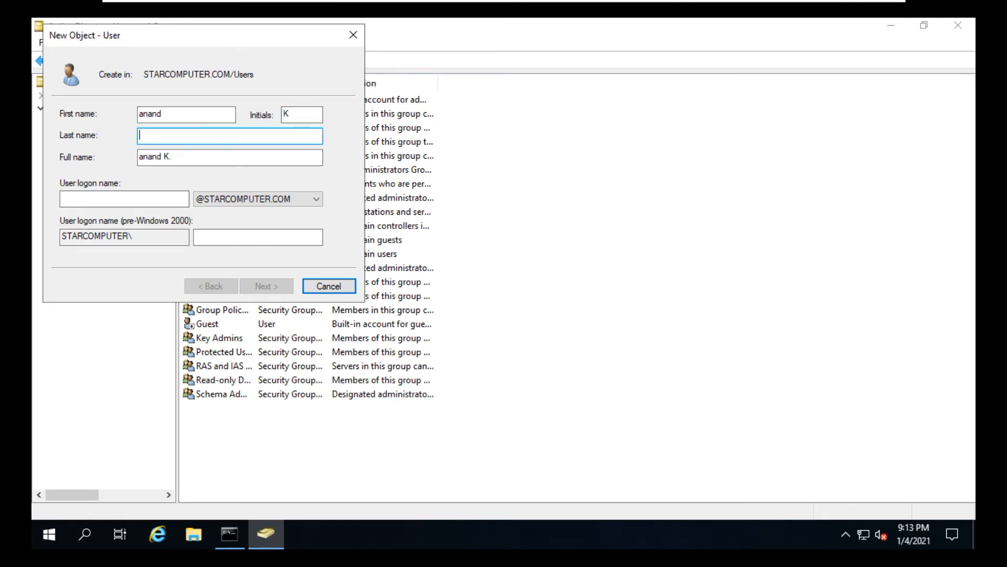
key("shift+Tab")
type("anand")
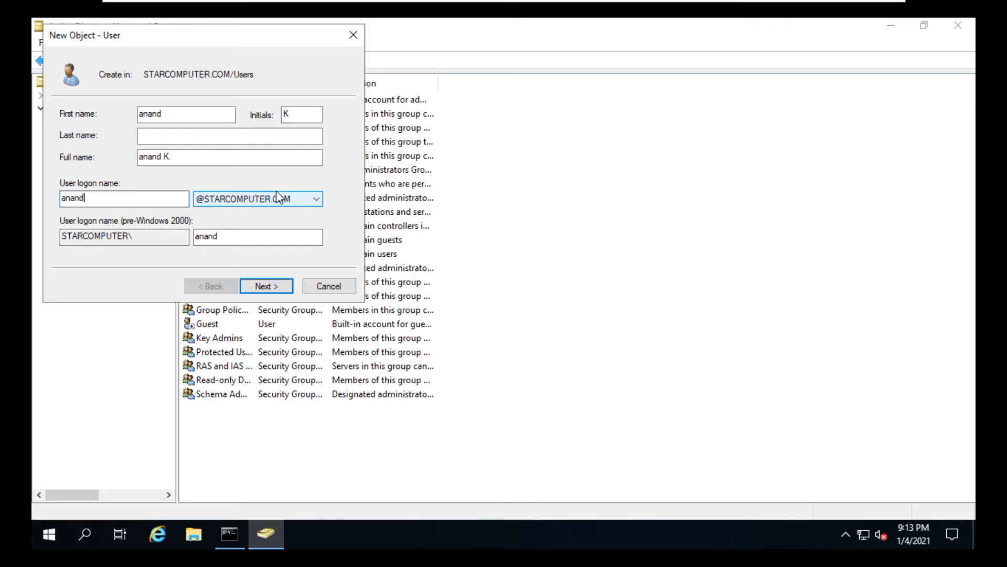
left_click(280, 288)
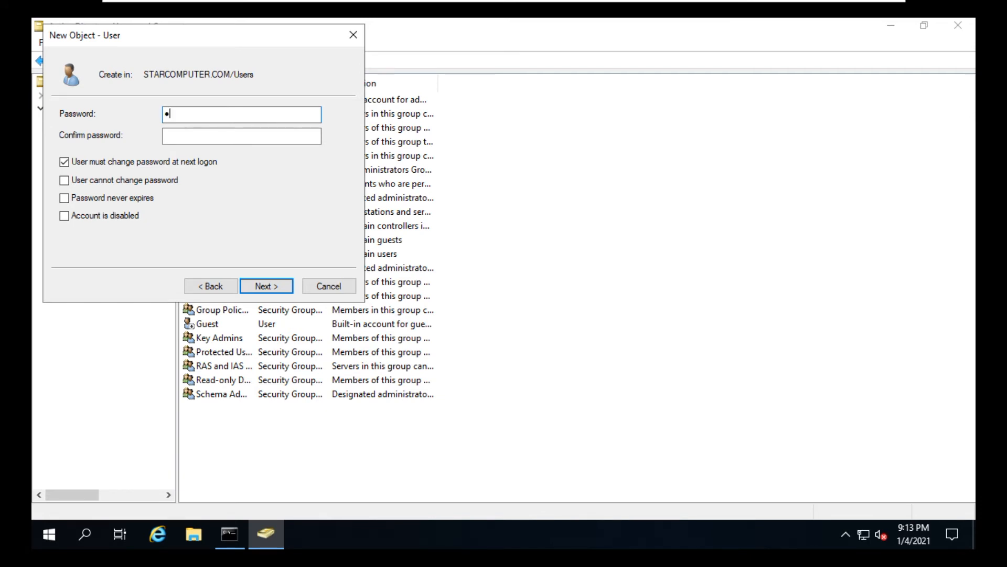
Enter and confirm the new user's password, clear forced change at next logon, enable 'User cannot change password' and 'Password never expires', and finish.
key("Tab")
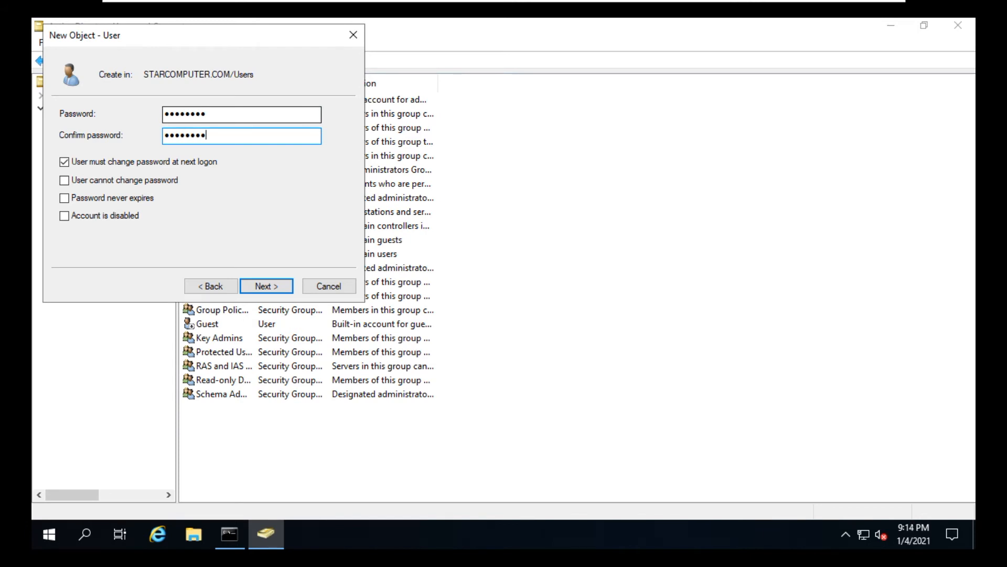
left_click(103, 162)
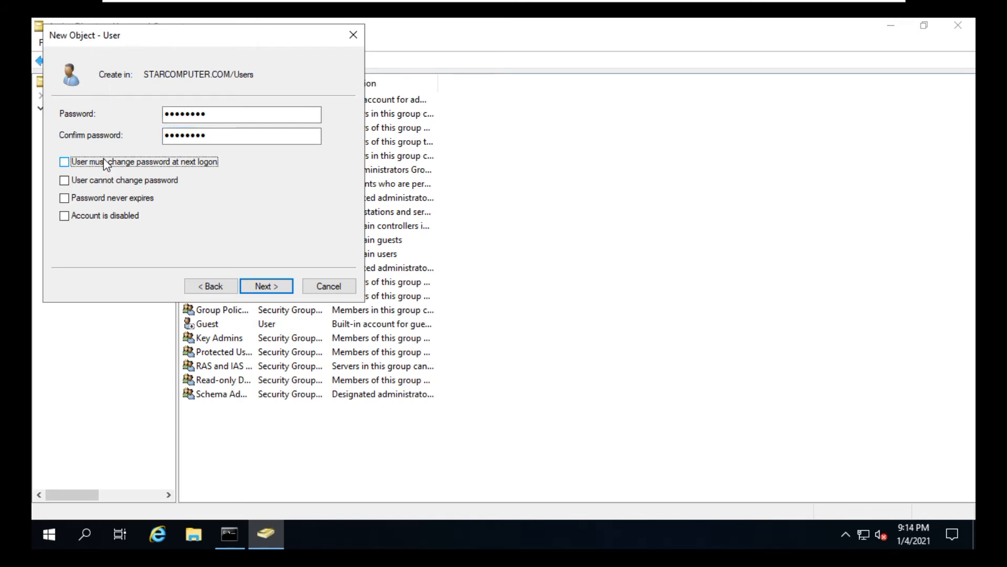
left_click(100, 184)
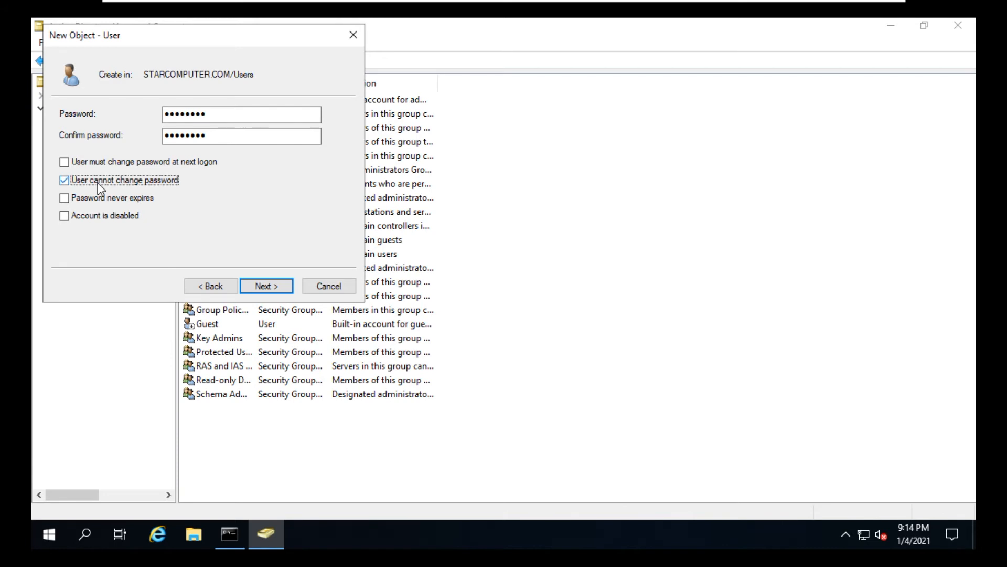
left_click(100, 198)
left_click(282, 288)
left_click(281, 288)
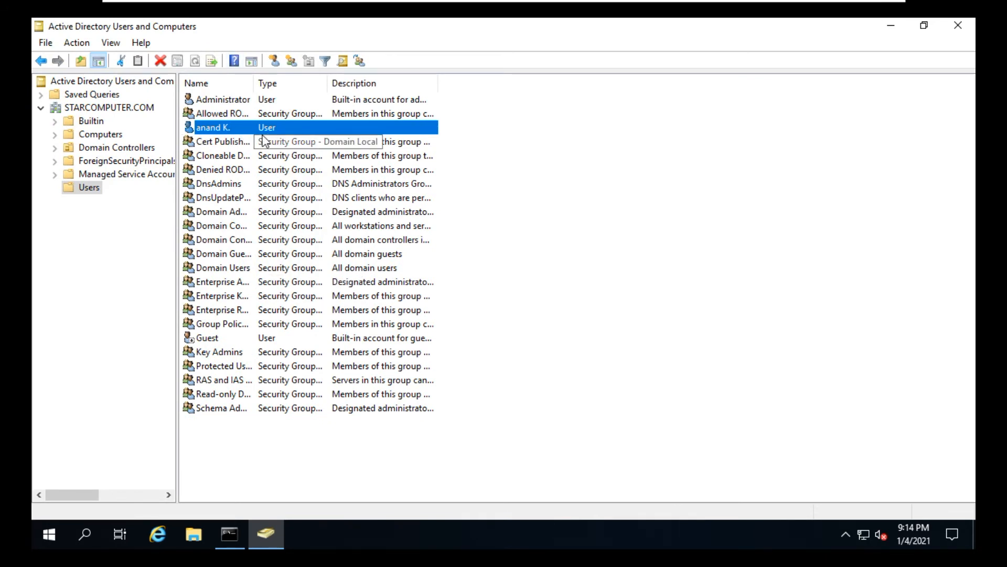
Add the new user to the Administrators group through its properties, apply the change, and close the console.
right_click(210, 128)
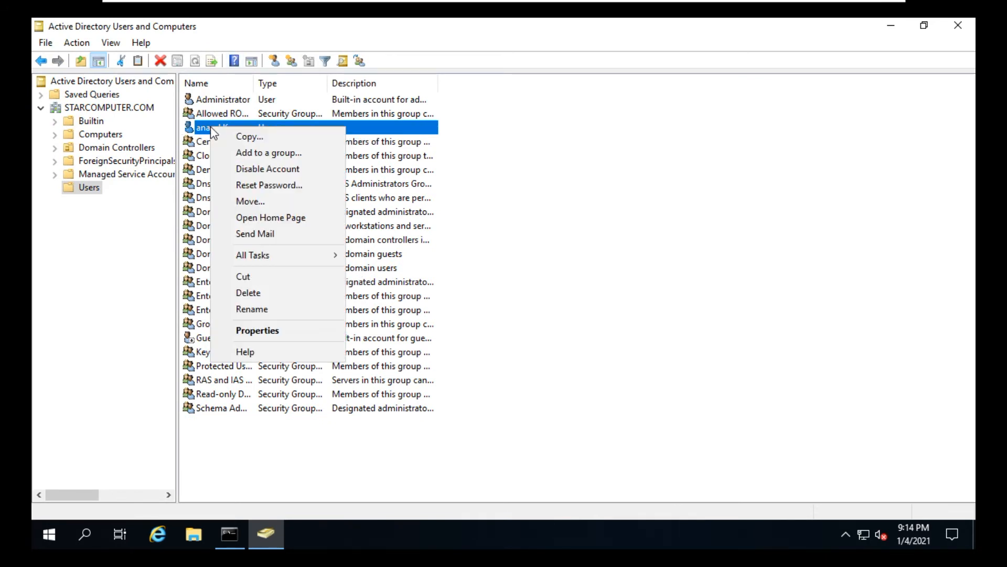
left_click(269, 333)
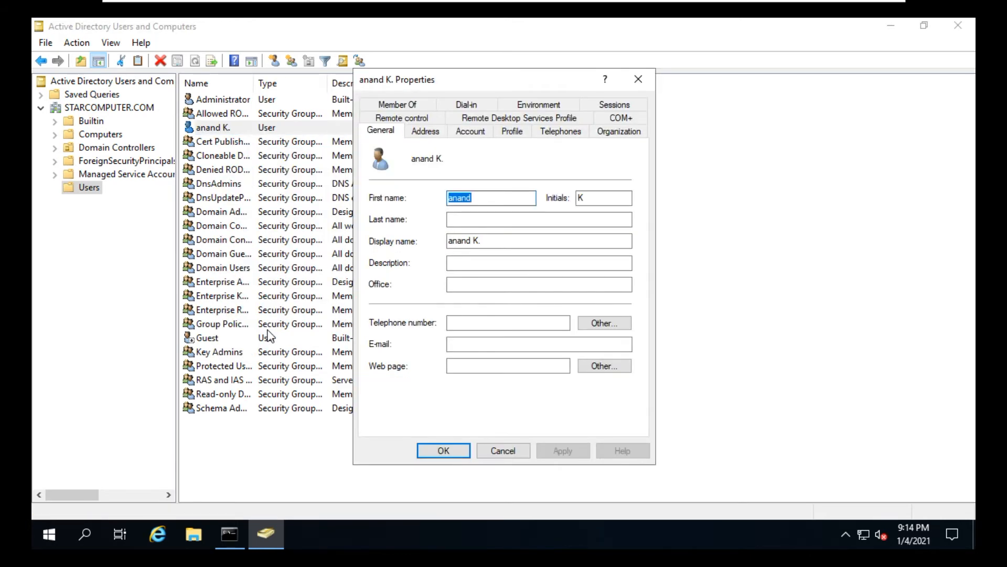
left_click(405, 108)
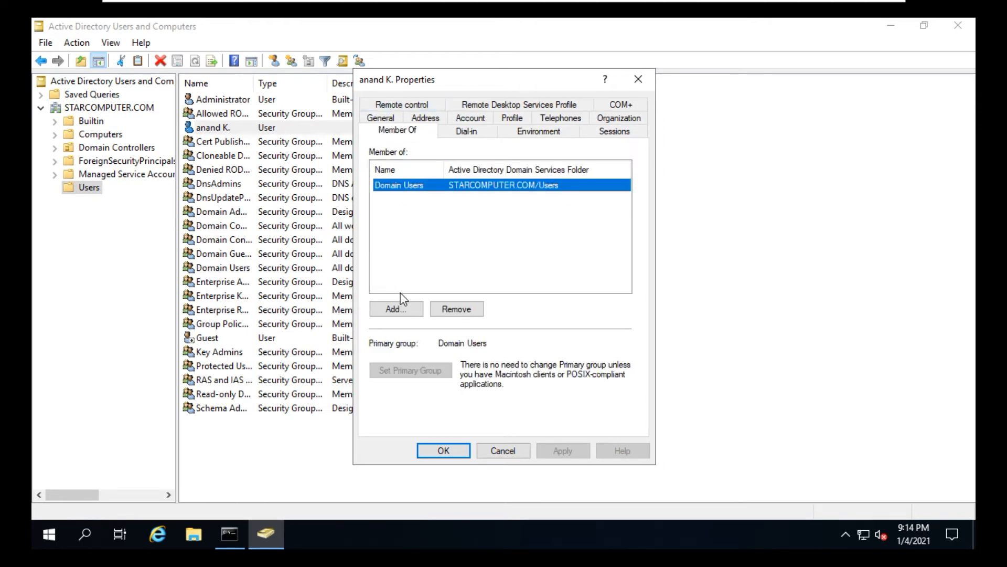
left_click(395, 309)
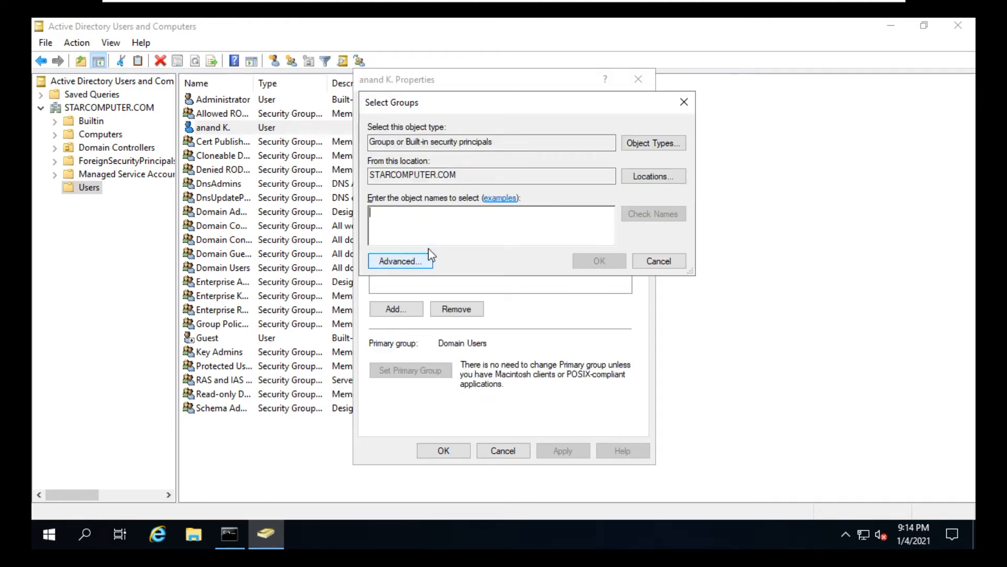
left_click(397, 257)
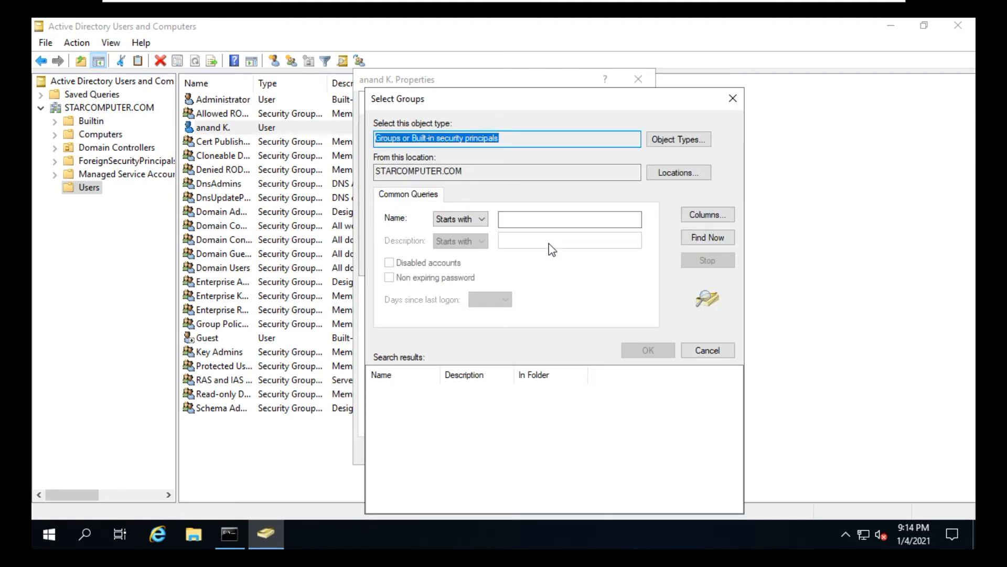
left_click(509, 216)
type("administrator")
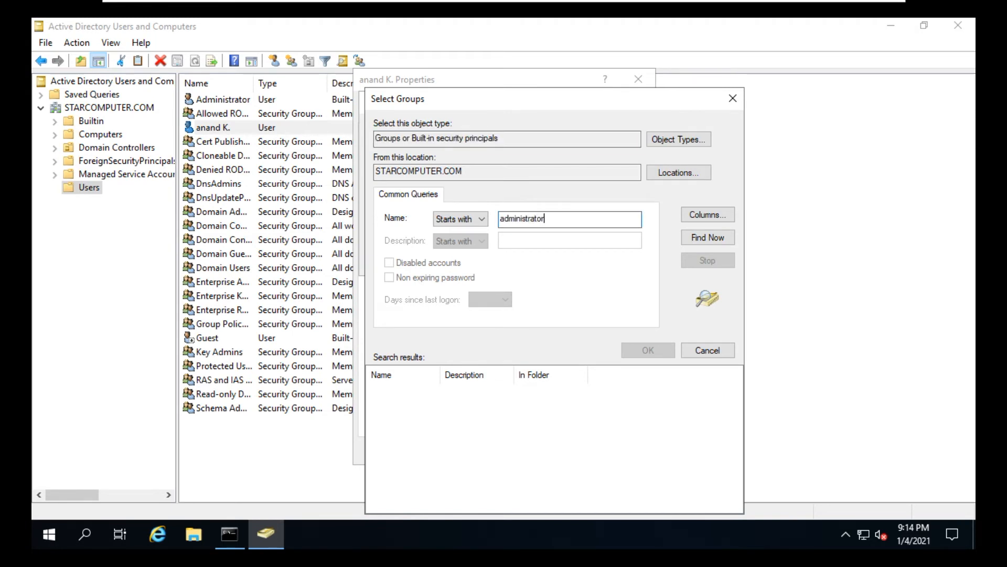
left_click(716, 241)
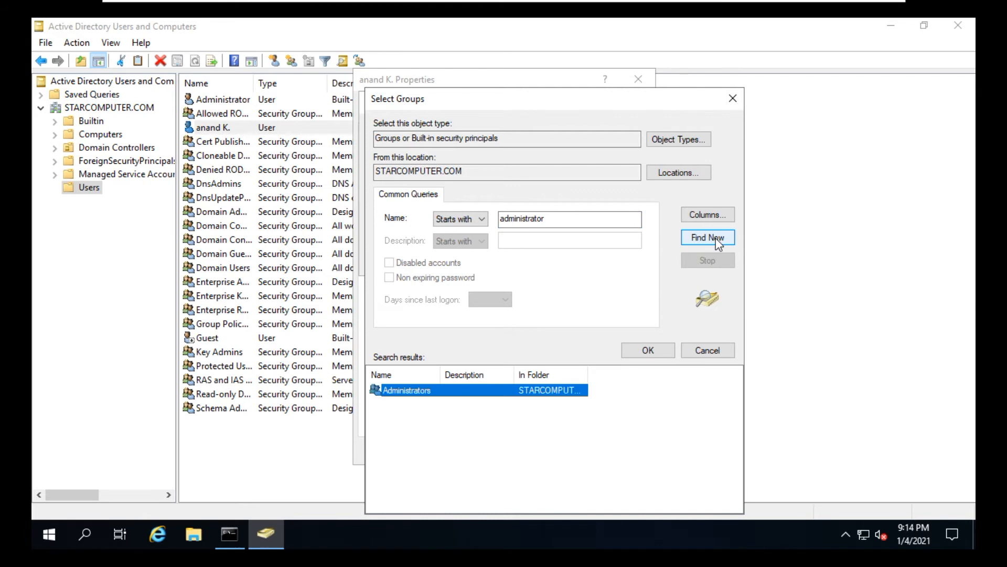
double_click(394, 391)
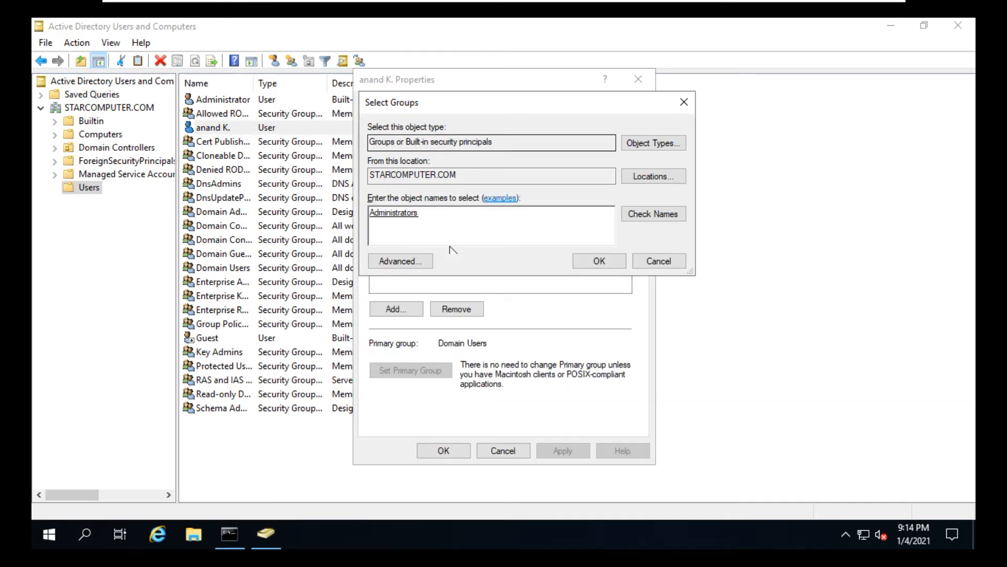
left_click(593, 262)
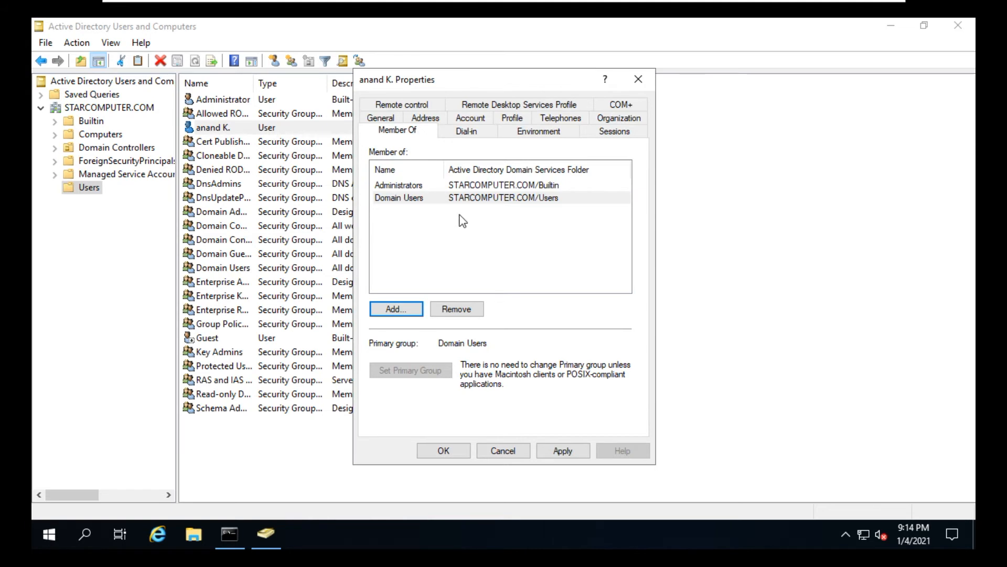
left_click(577, 455)
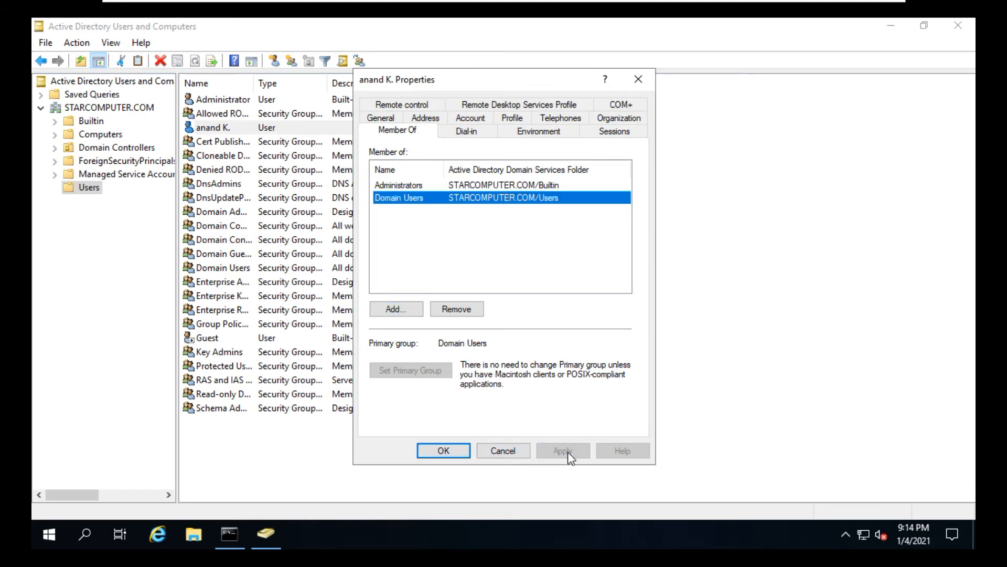
left_click(447, 451)
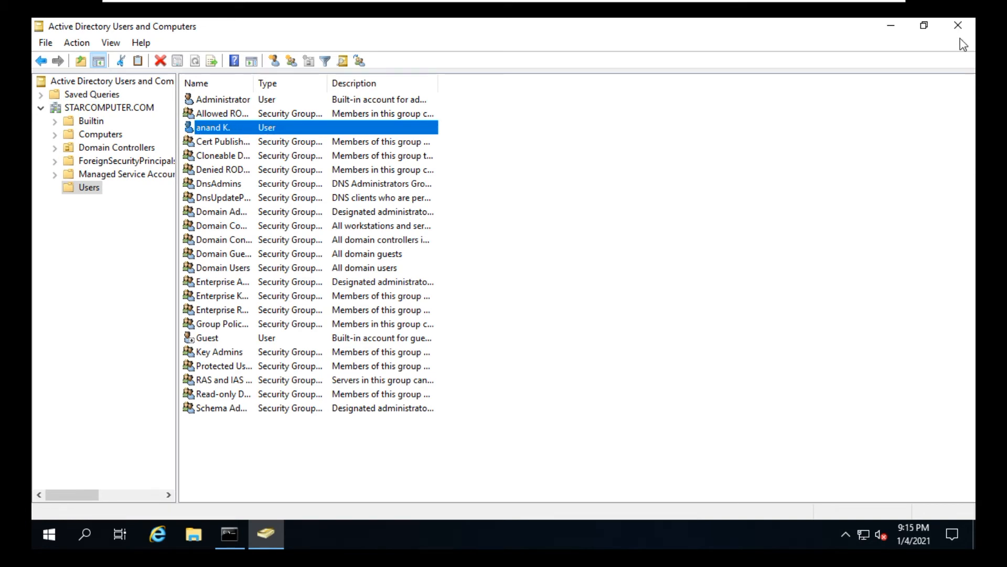
left_click(958, 25)
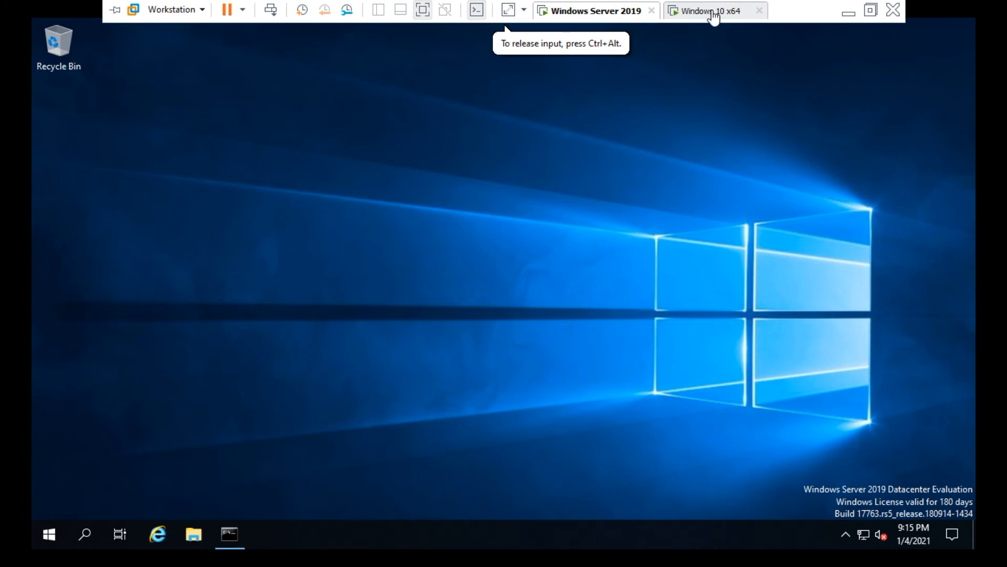
Switch to the Windows 10 x64 virtual machine and sign in to its local account with the account password.
left_click(711, 11)
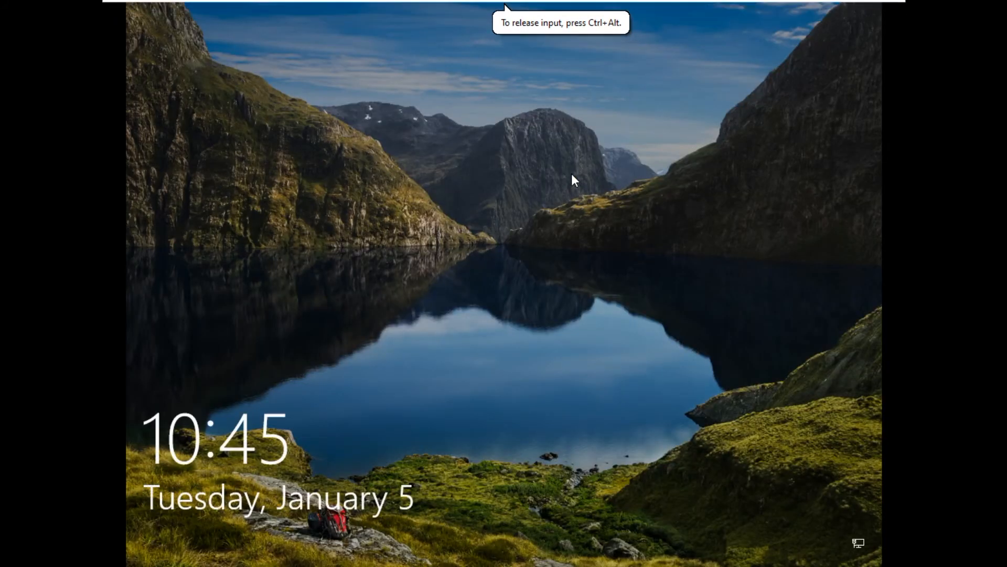
left_click(571, 174)
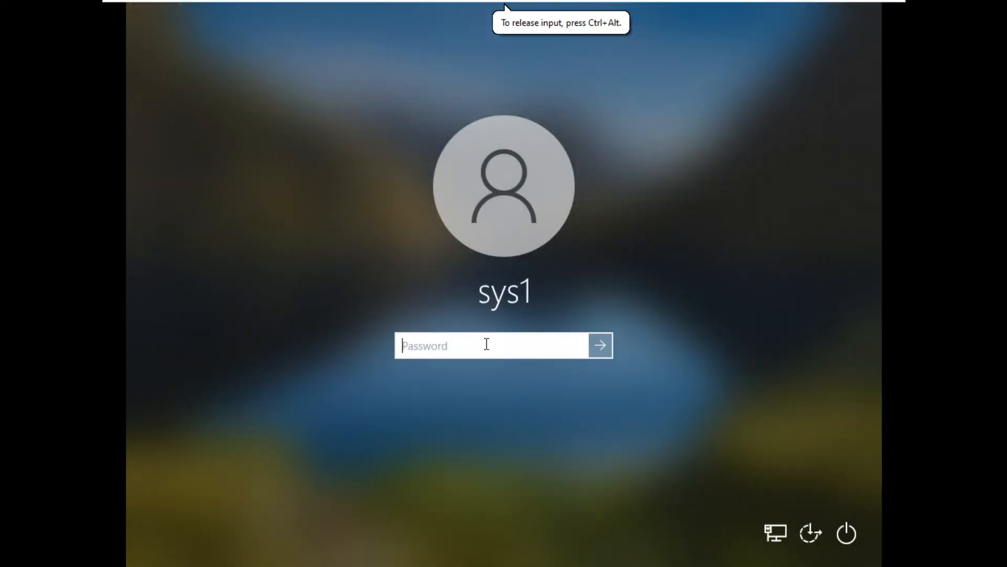
type("••••")
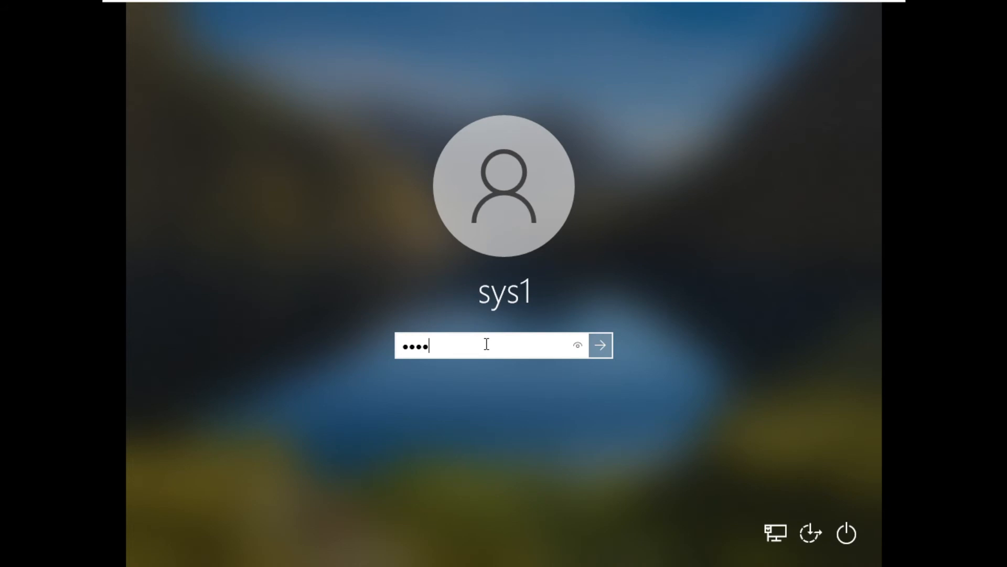
key("Return")
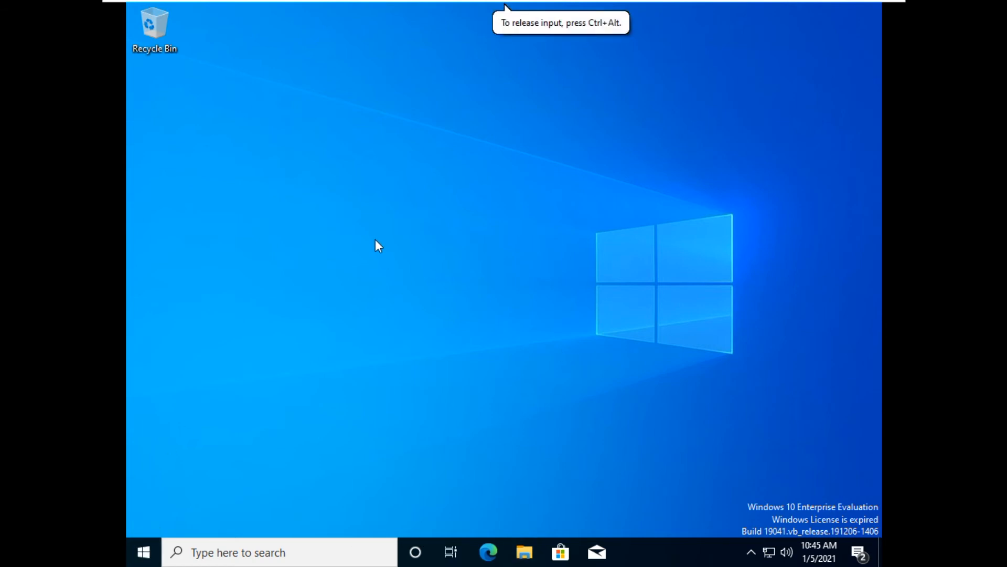
Open File Explorer on the client and cancel the network adapter troubleshooter.
key("super+e")
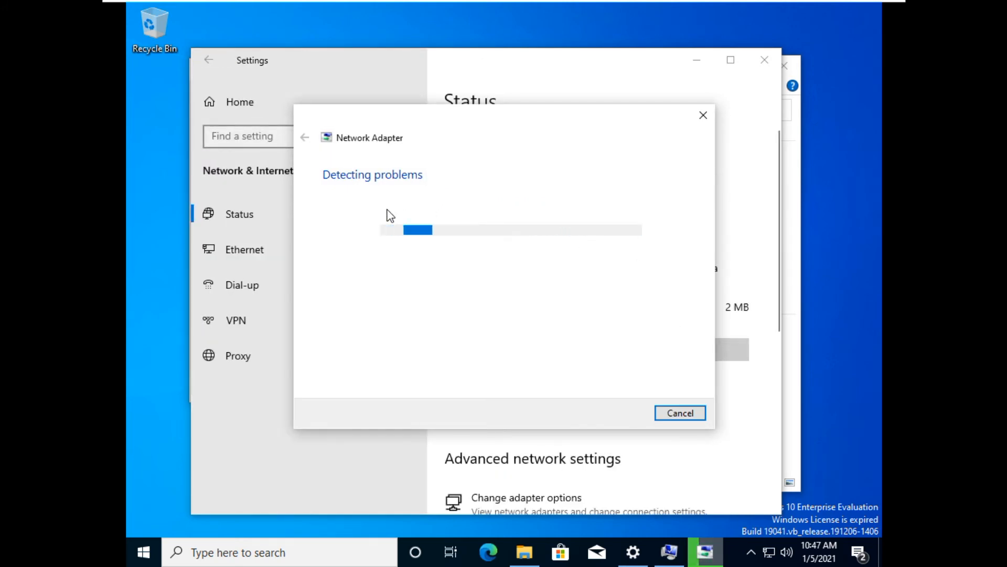
left_click(680, 415)
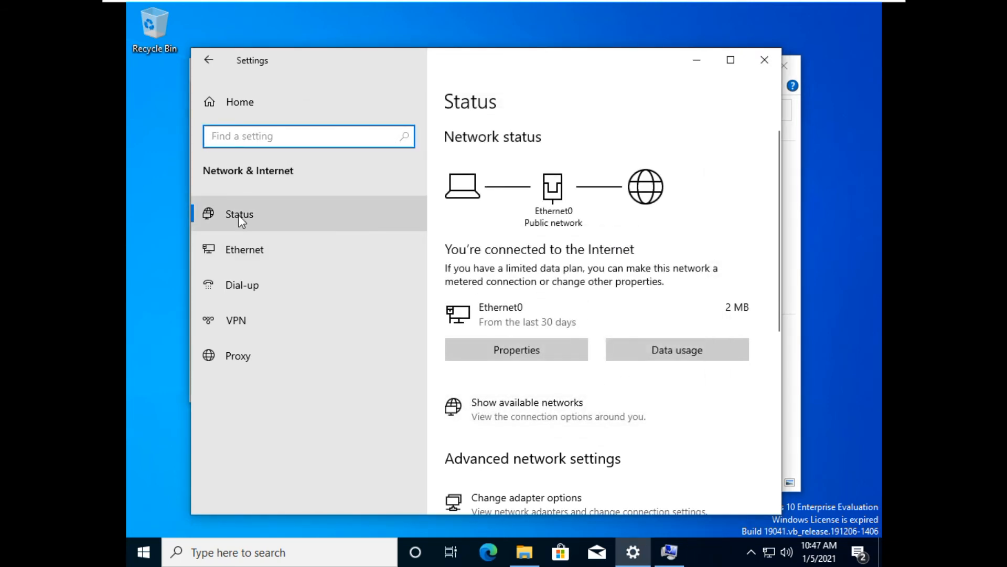
Give the client's Ethernet0 IPv4 a static address 192.168.1.11, mask 255.255.255.0, gateway 192.168.1.1, DNS 192.168.1.10 and 8.8.8.8, validating on exit.
left_click(236, 247)
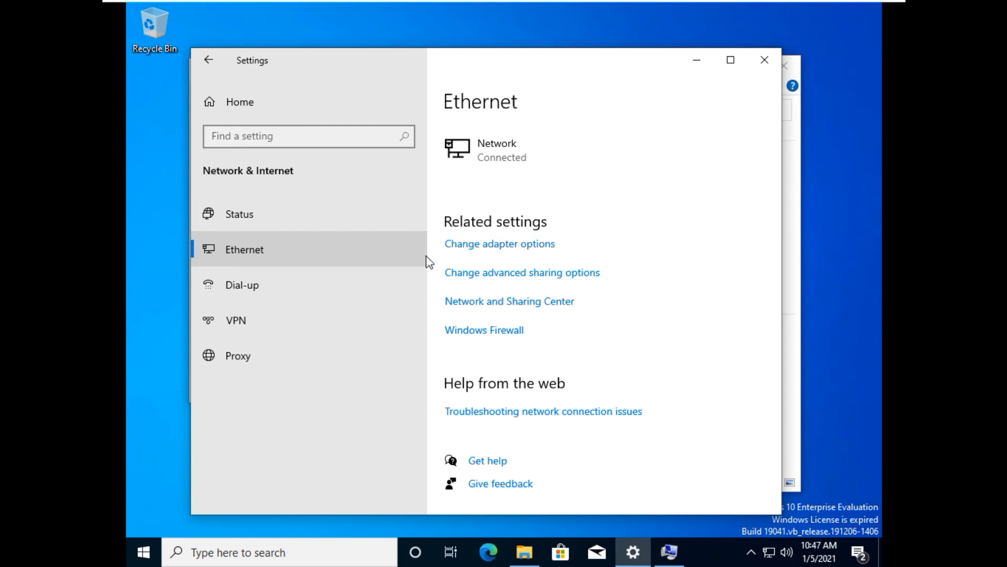
left_click(524, 304)
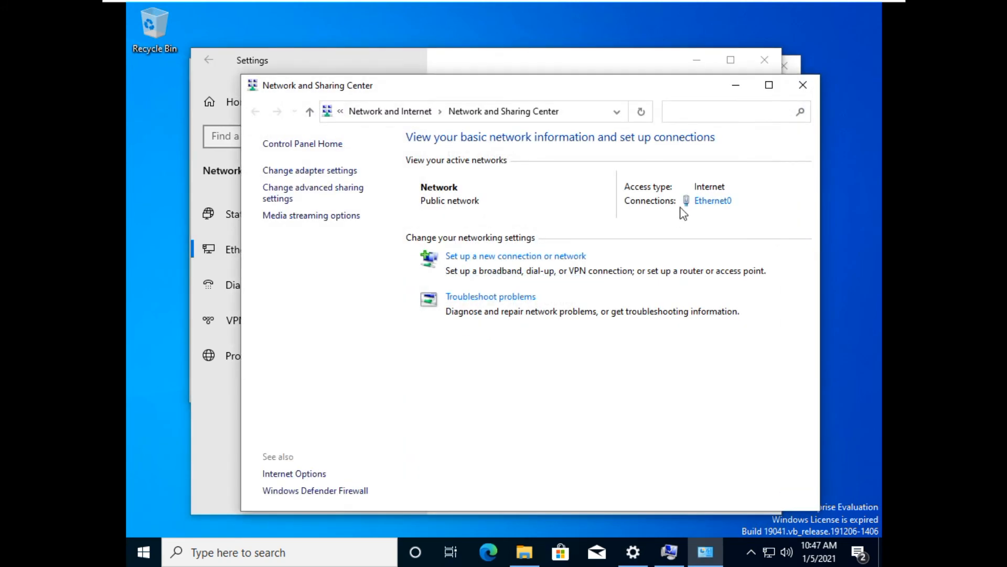
left_click(726, 204)
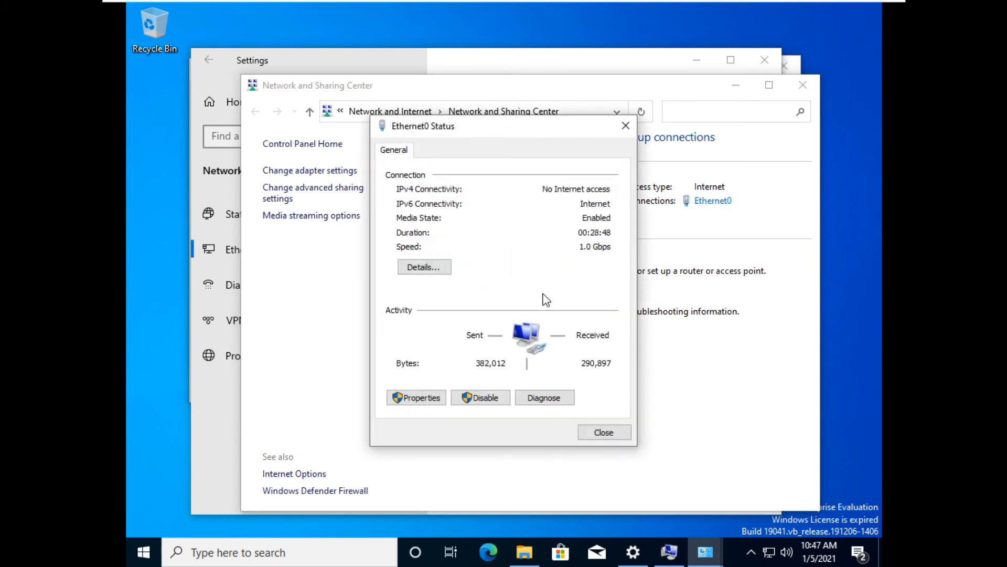
left_click(436, 400)
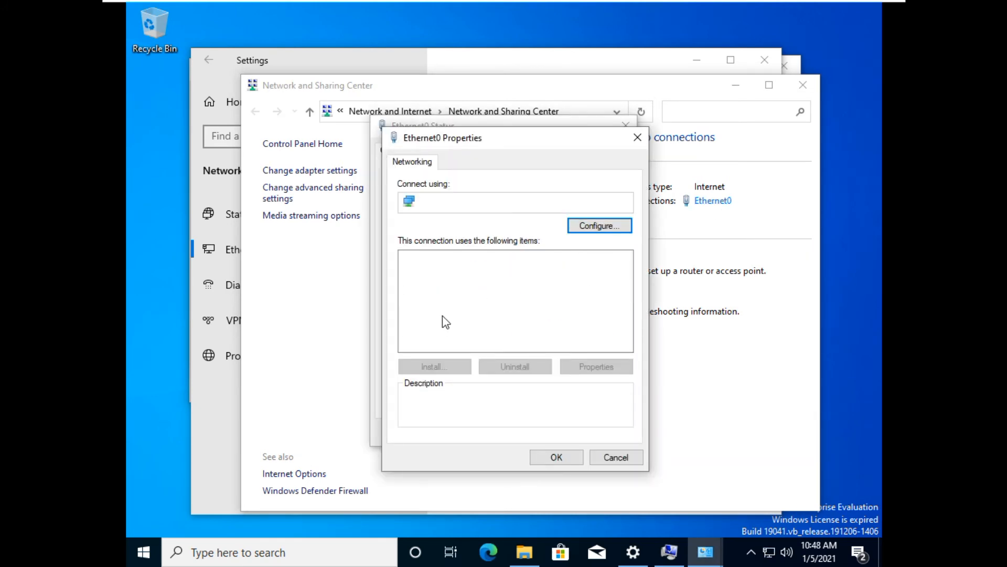
left_click(467, 295)
left_click(619, 368)
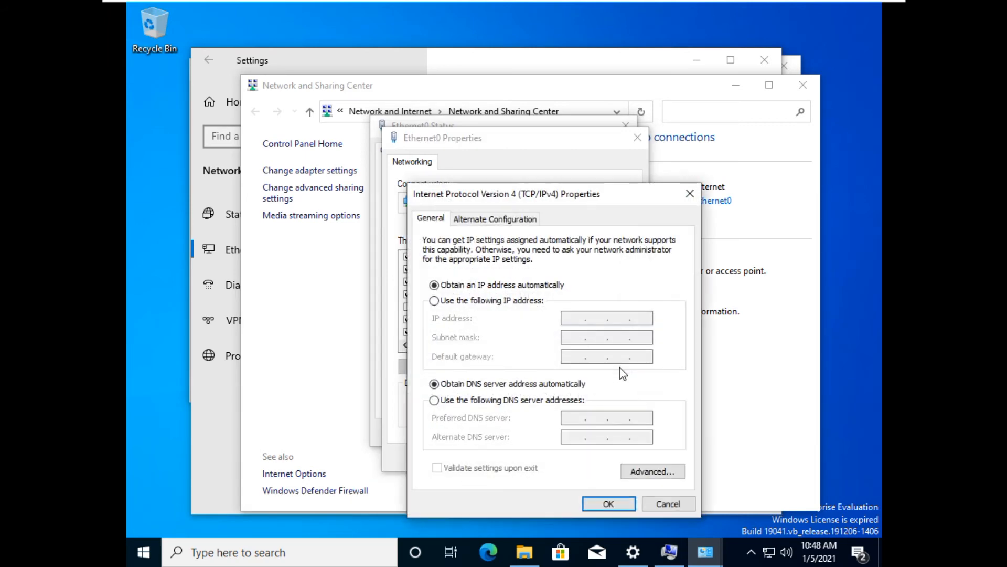
left_click(466, 400)
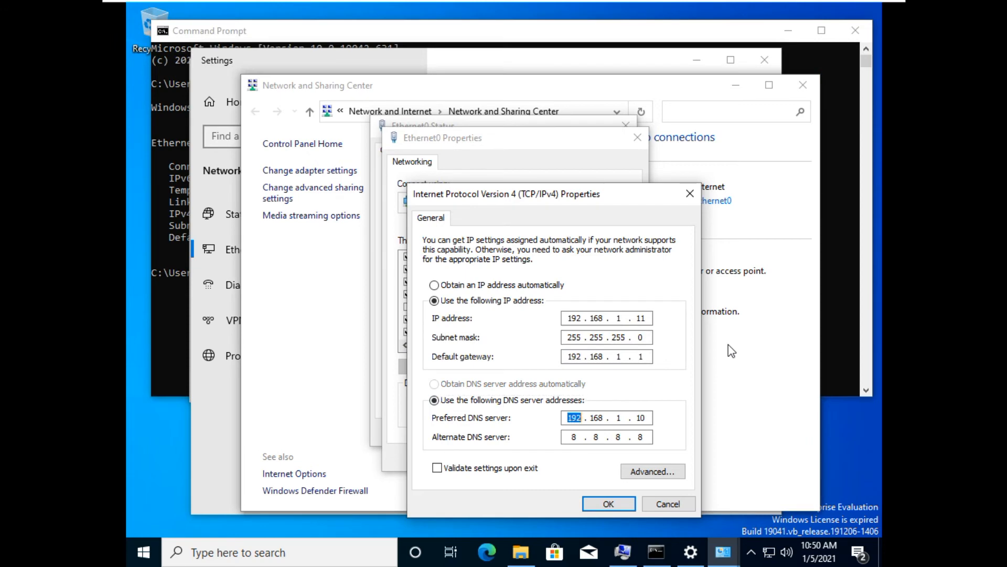
key("Tab")
left_click(506, 470)
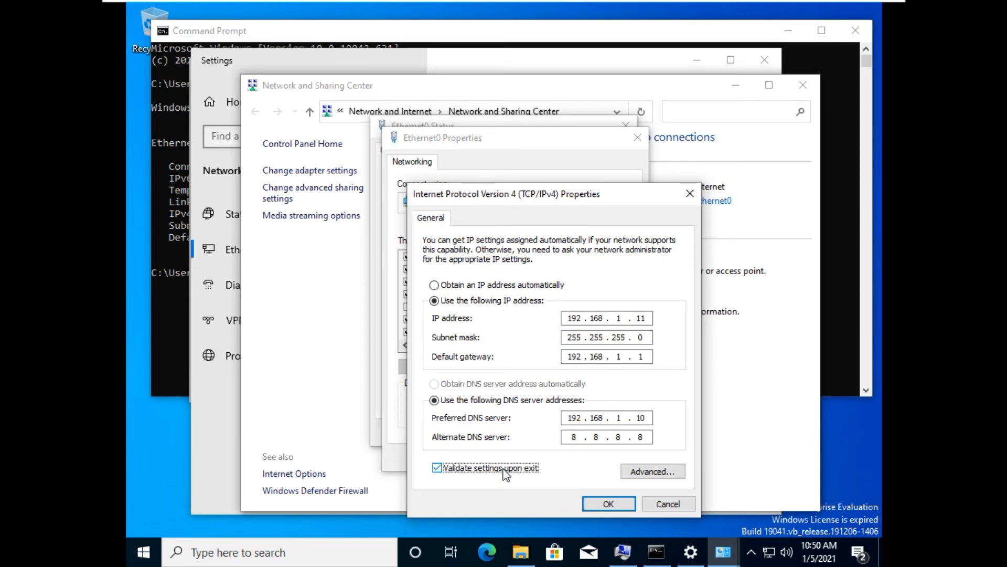
left_click(599, 503)
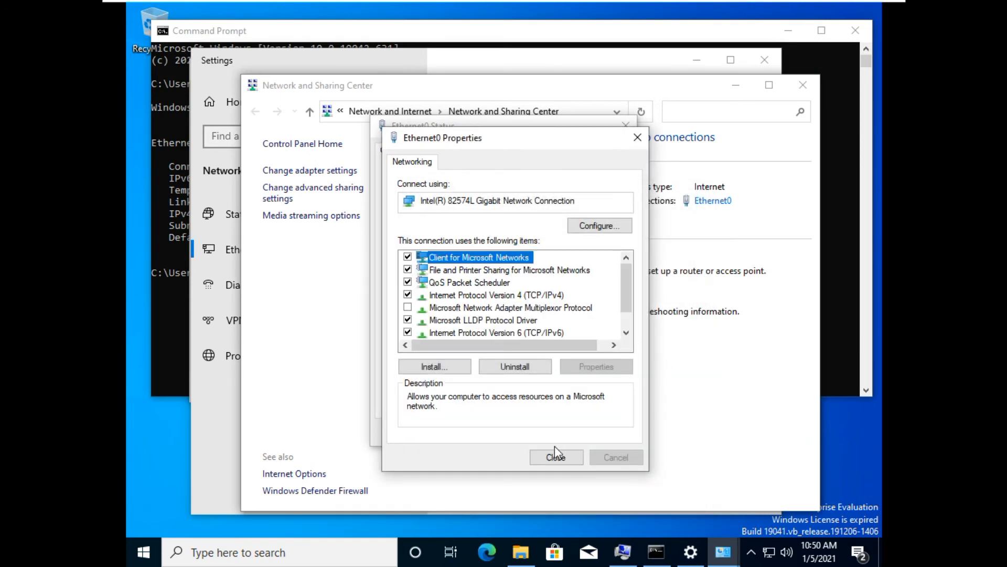
left_click(556, 458)
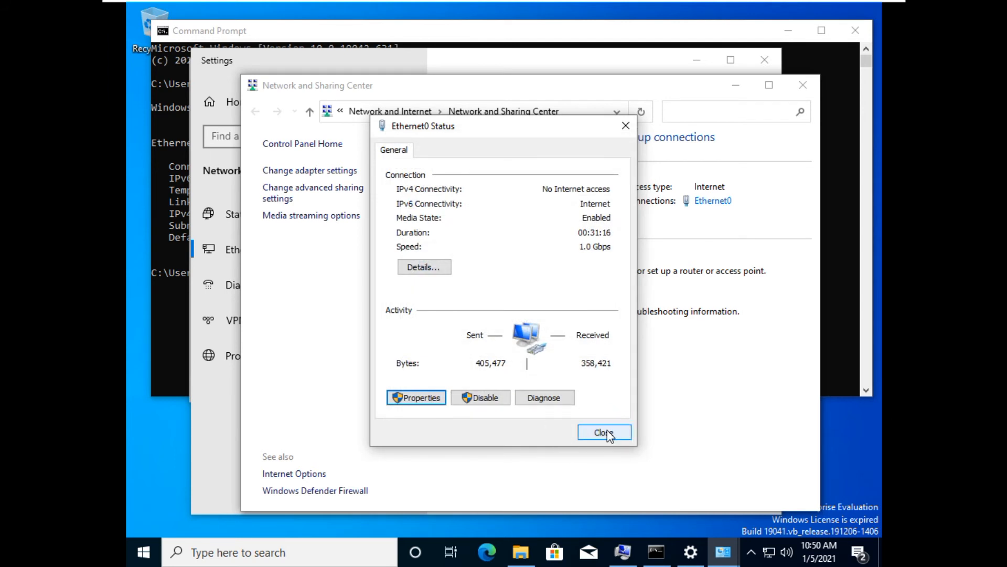
Close the adapter status window and rerun ipconfig to check the client's IPv4 configuration.
left_click(667, 412)
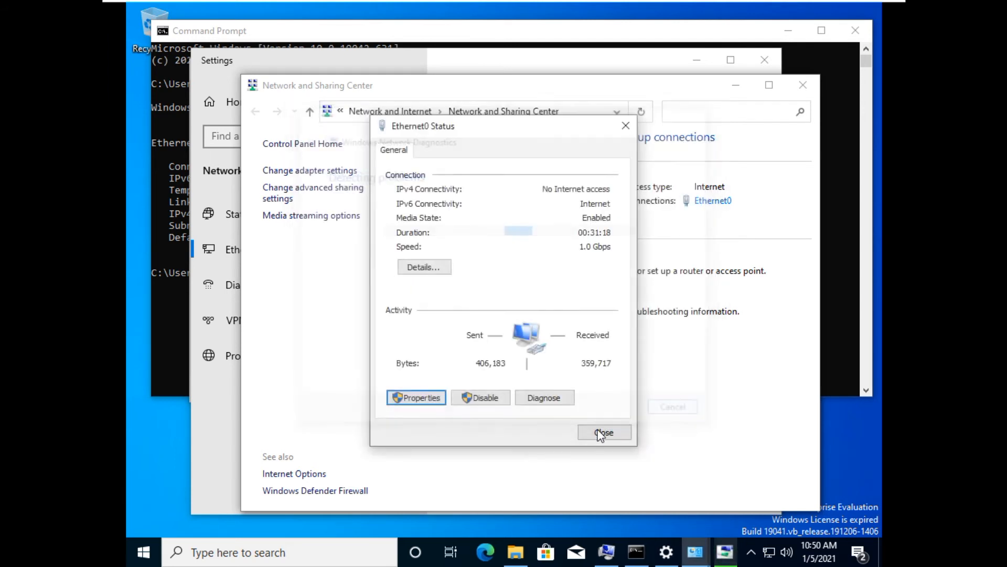
left_click(598, 431)
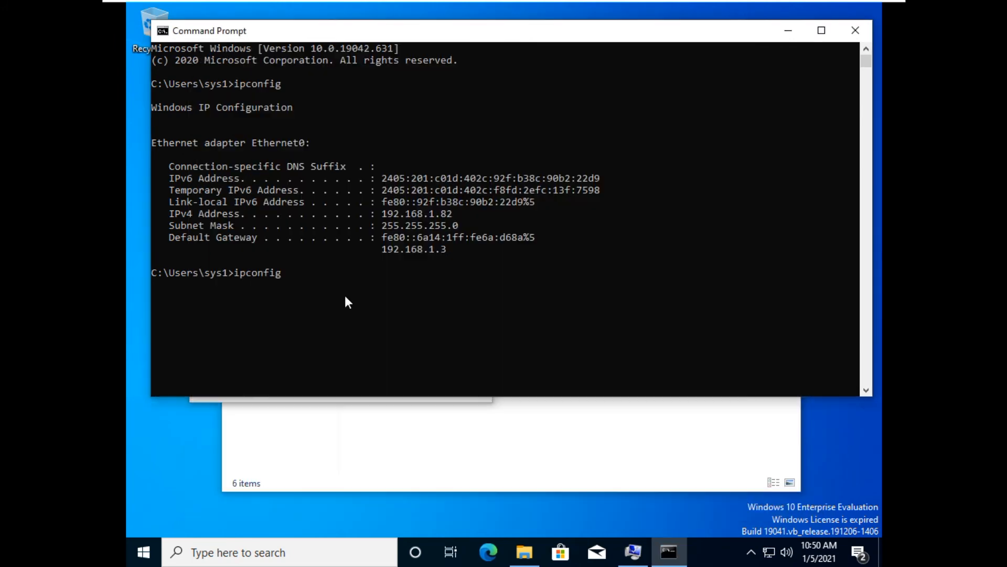
key("Return")
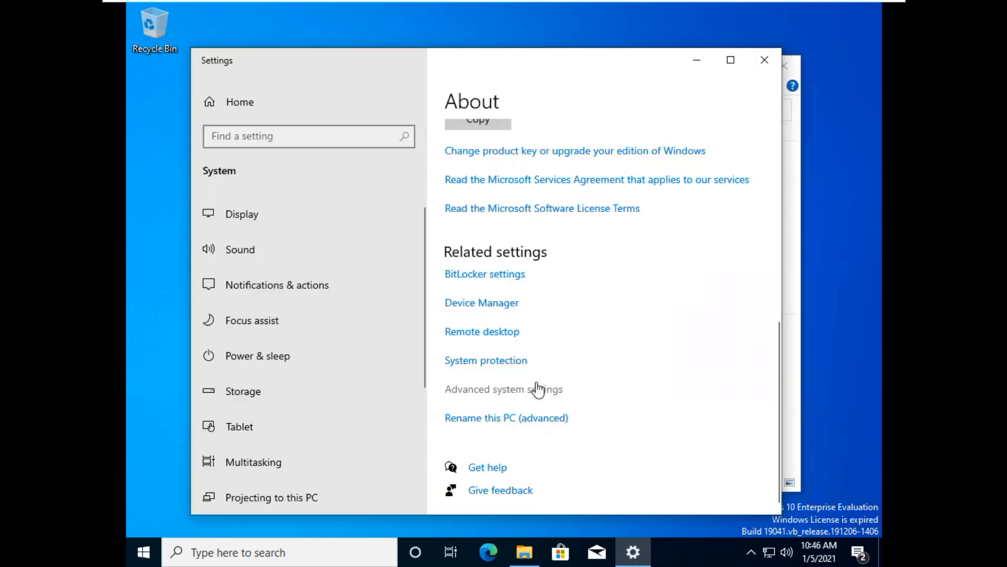
Open the computer name change dialog in System Properties and choose membership of a domain.
left_click(535, 387)
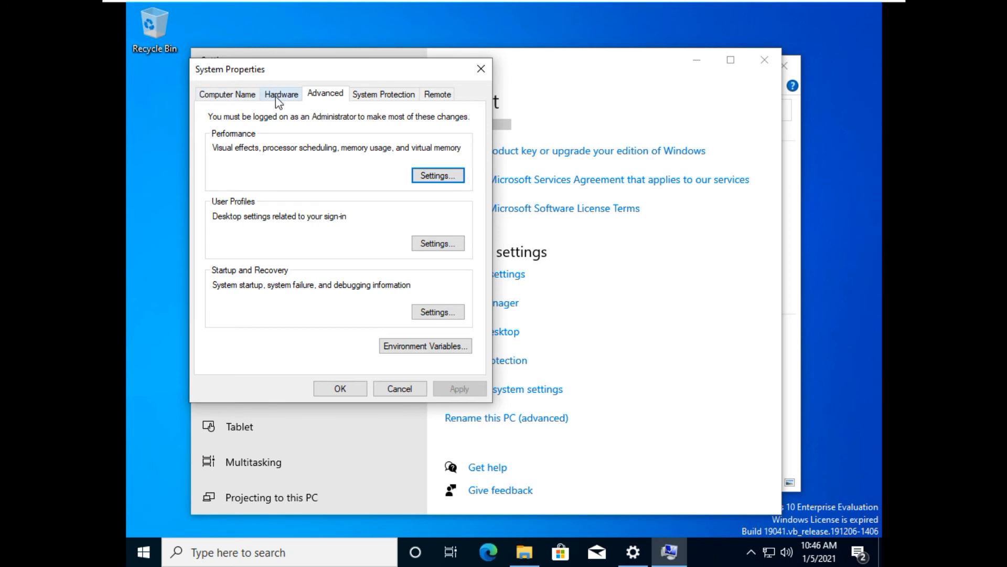
left_click(230, 99)
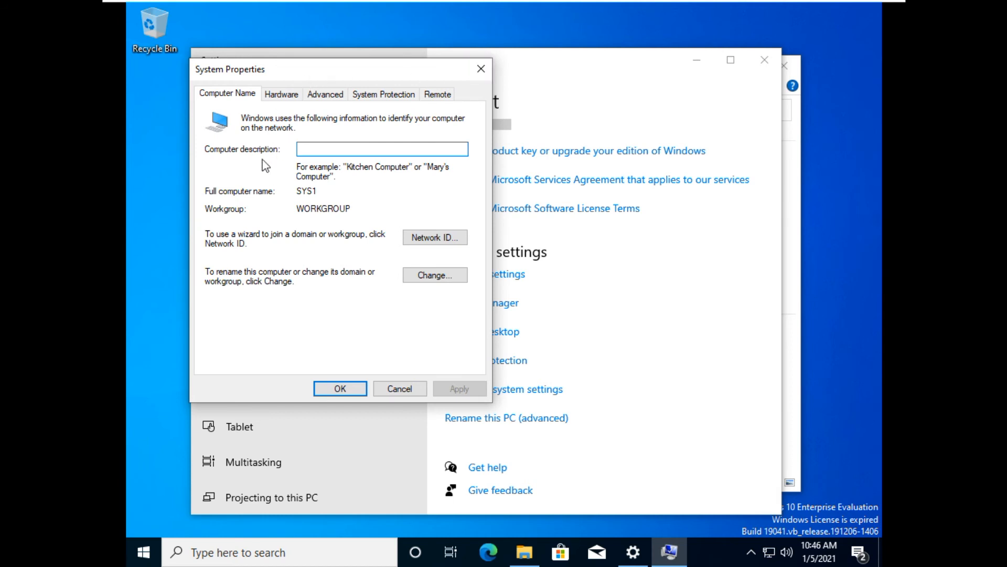
left_click(438, 280)
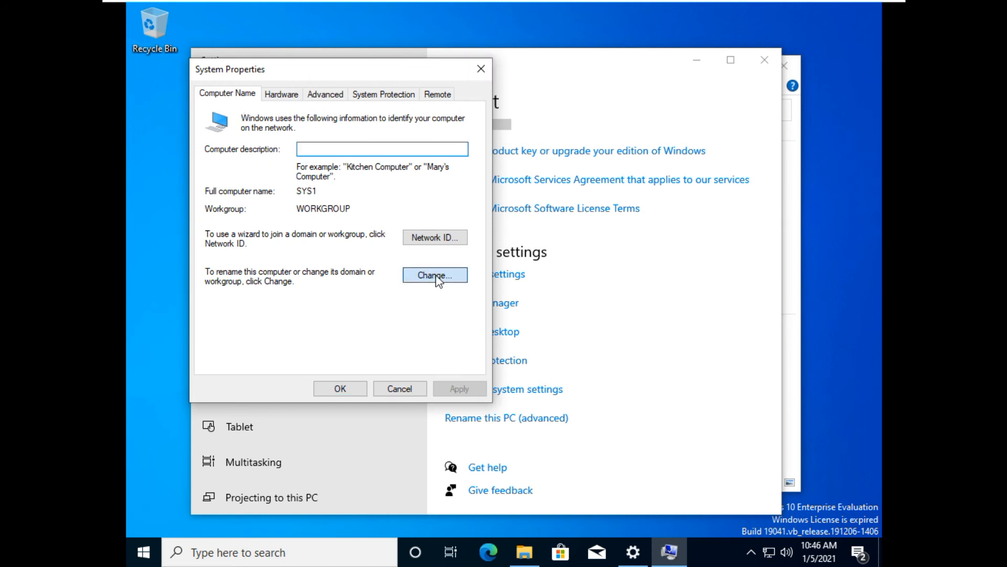
left_click(231, 269)
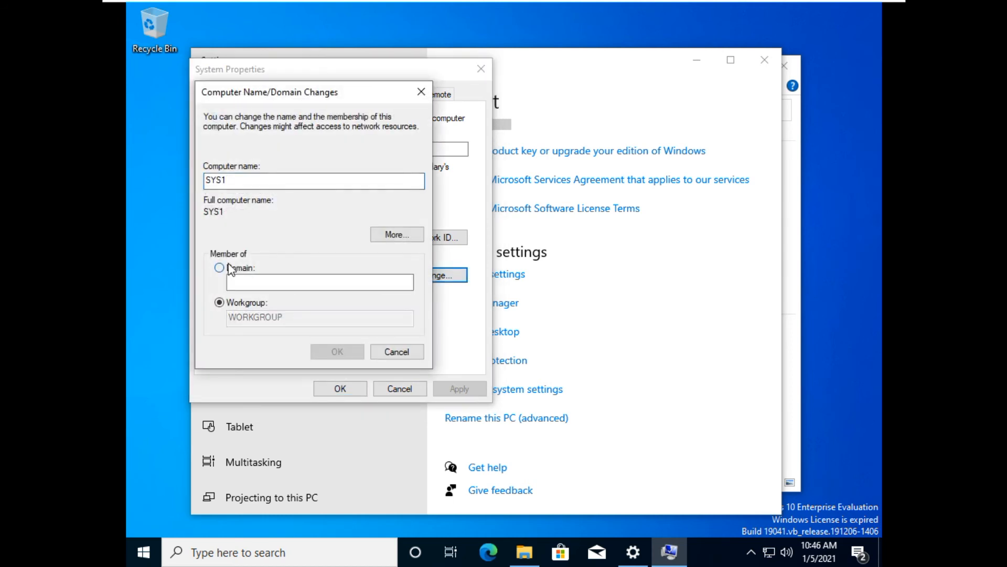
left_click(245, 282)
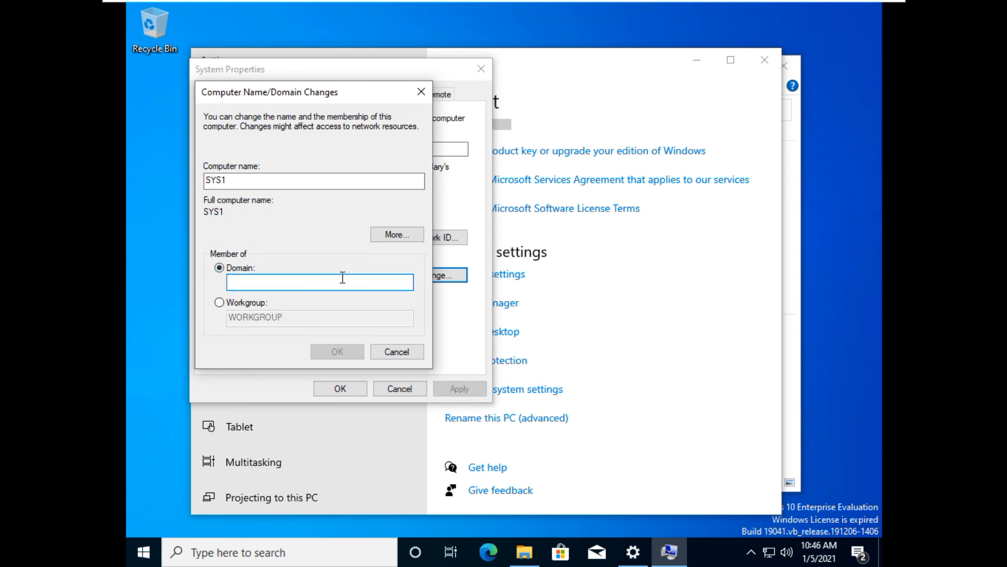
Switch to the server VM and check its IP configuration and the domain shown in its System properties.
mouse_move(473, 4)
left_click(585, 12)
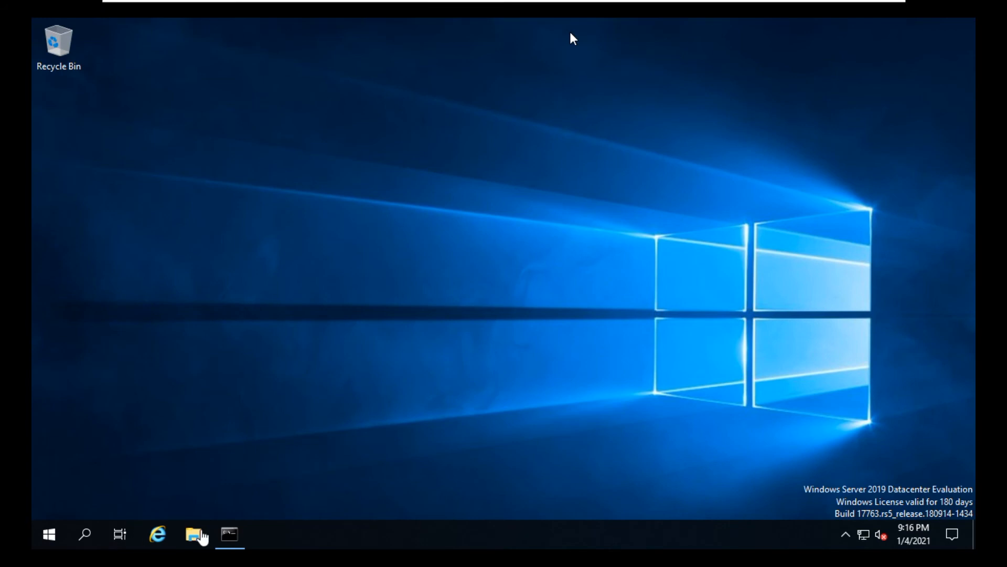
left_click(573, 38)
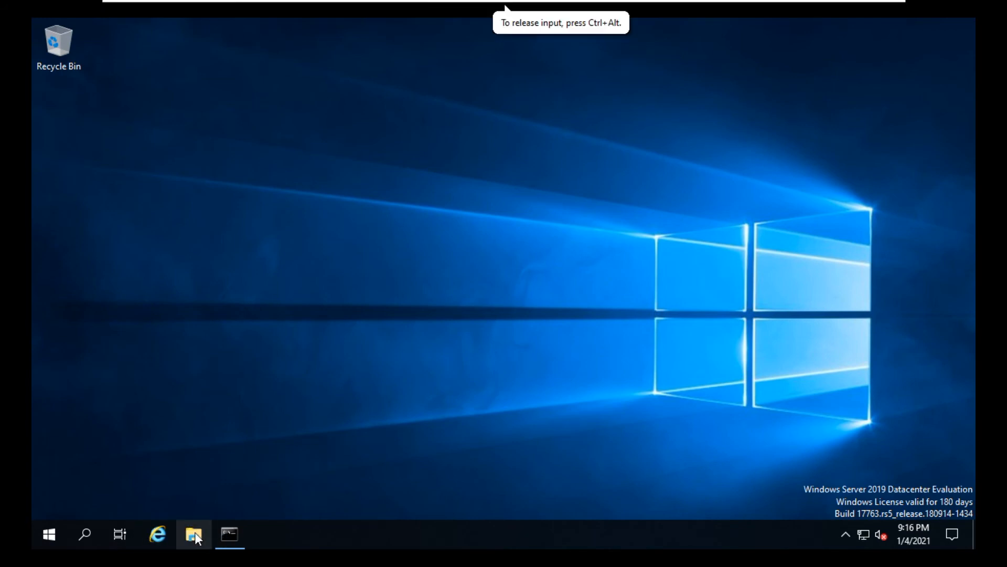
left_click(232, 532)
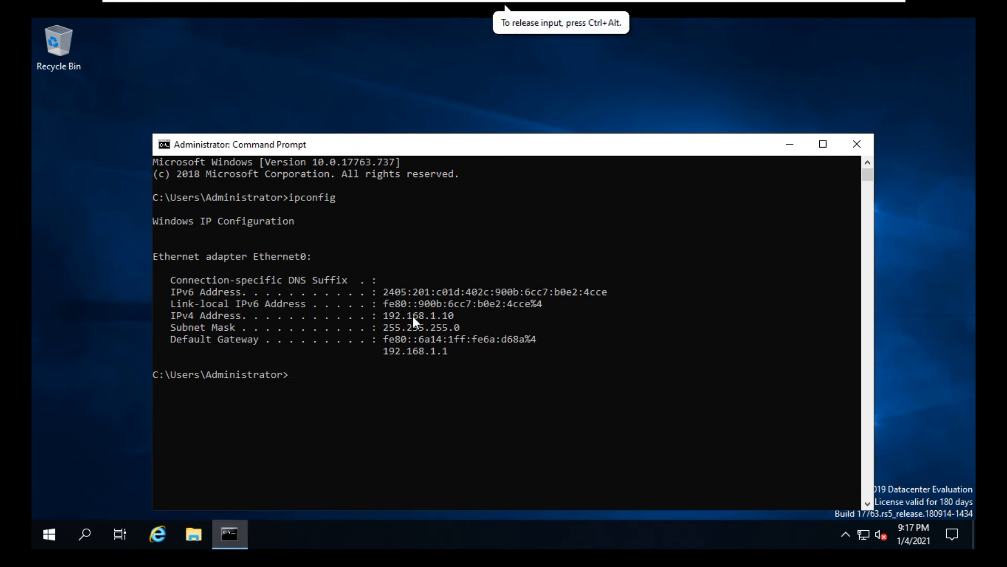
left_click(194, 532)
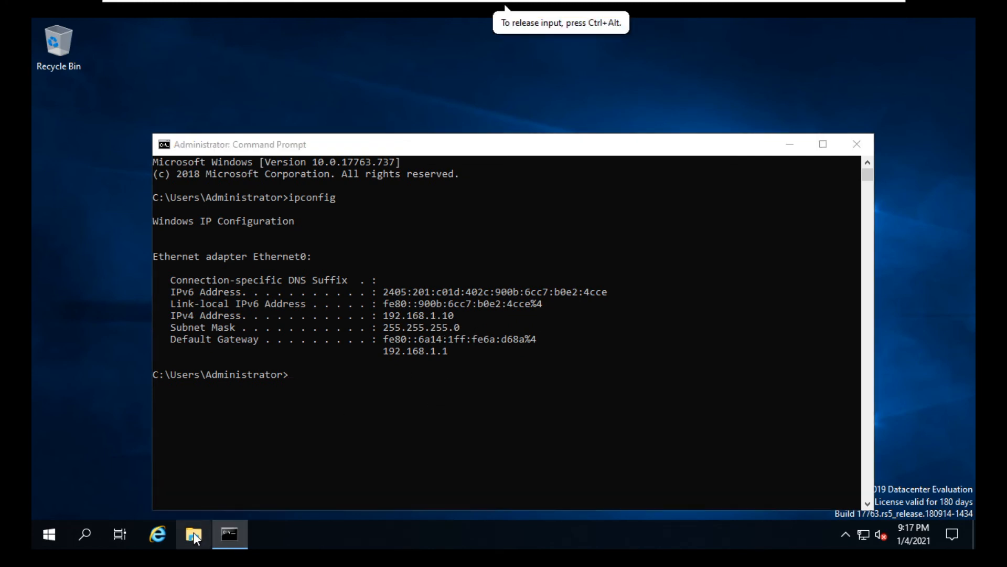
right_click(271, 236)
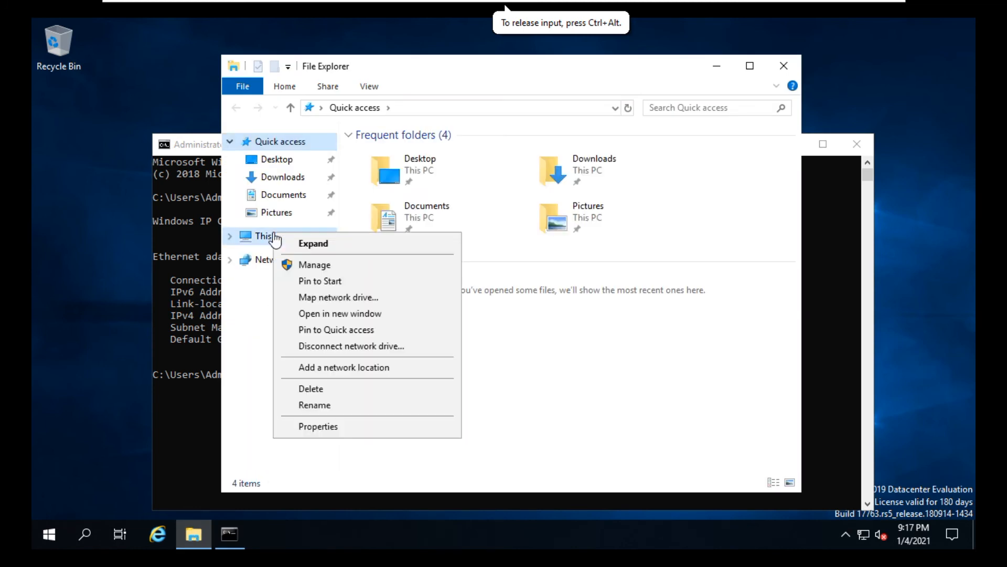
left_click(307, 427)
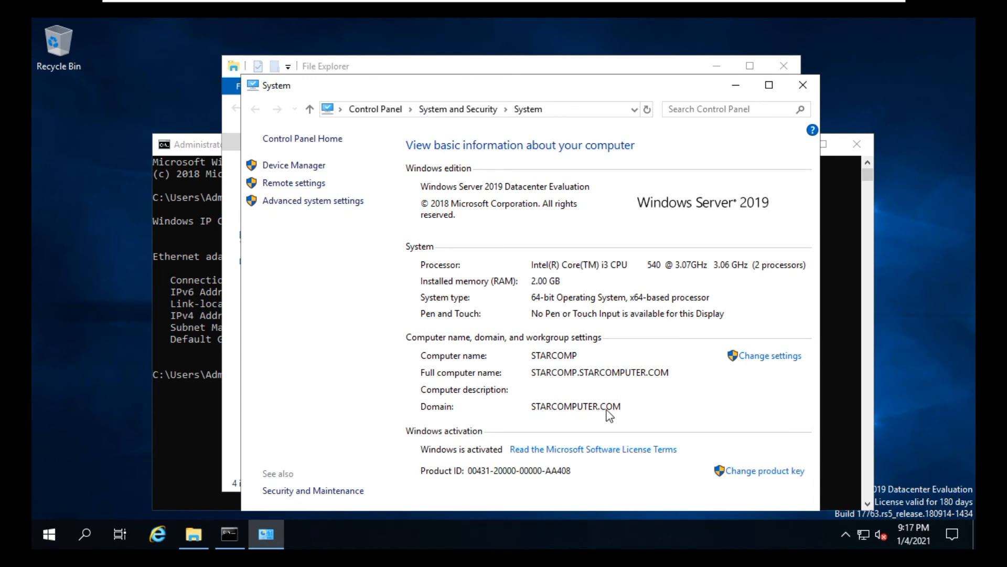
Return to the client VM, enter starcomputer.com as the domain to join, and confirm.
left_click(739, 12)
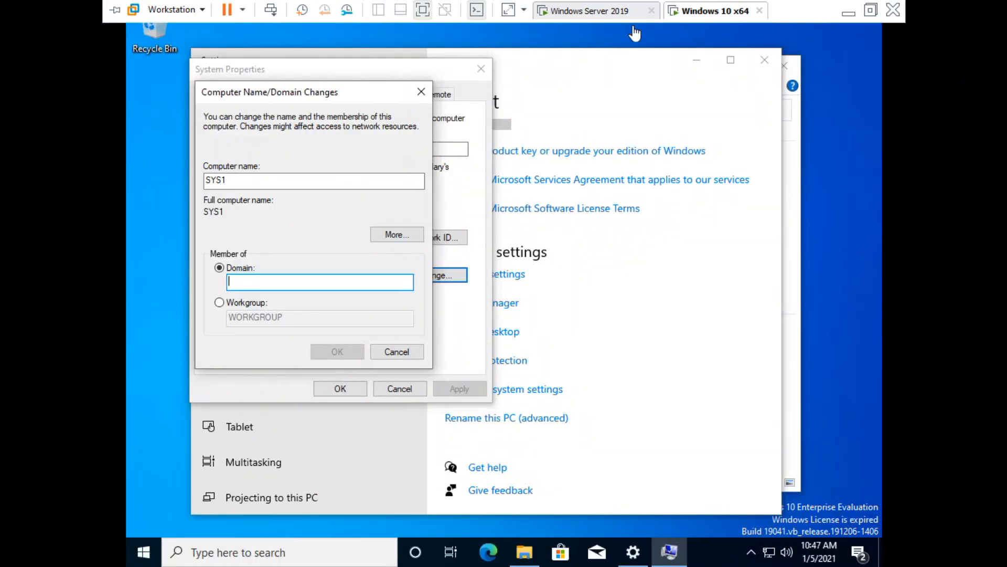
left_click(259, 280)
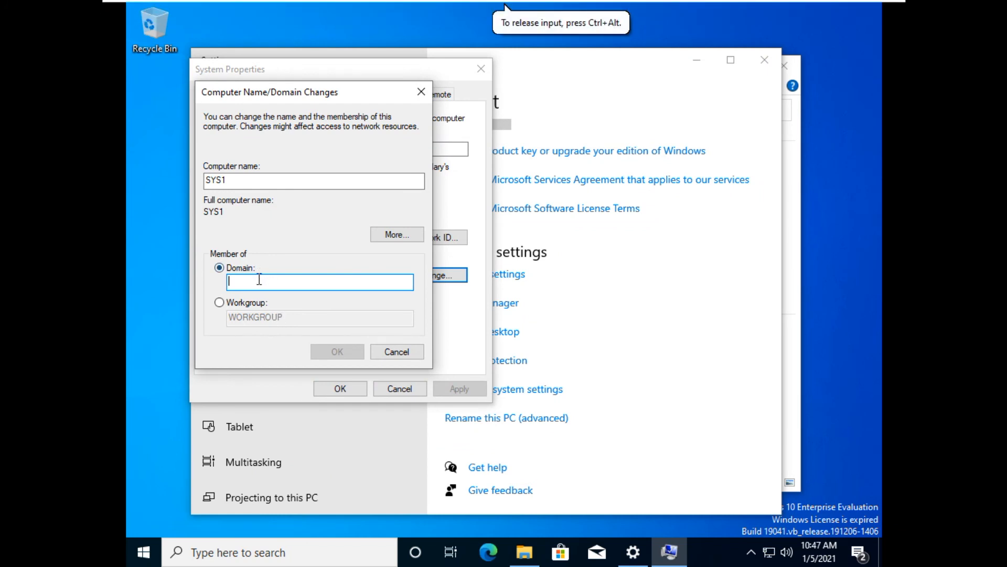
type("starcomputer.com")
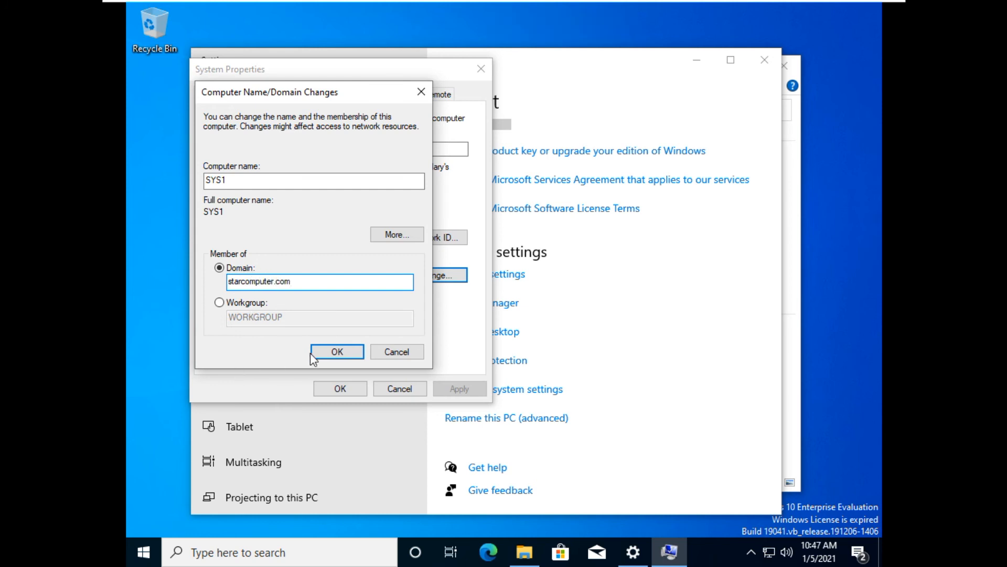
left_click(325, 354)
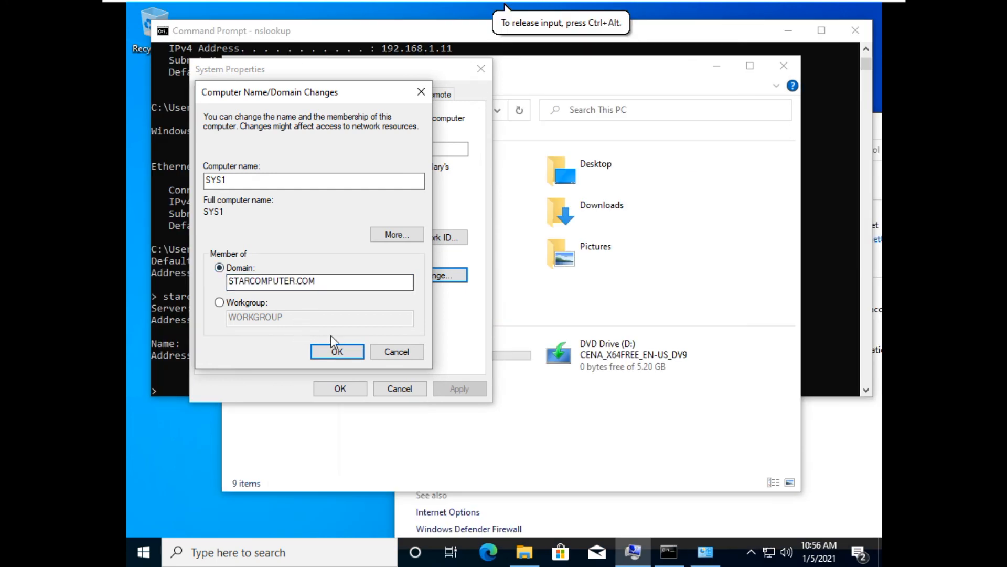
left_click(340, 355)
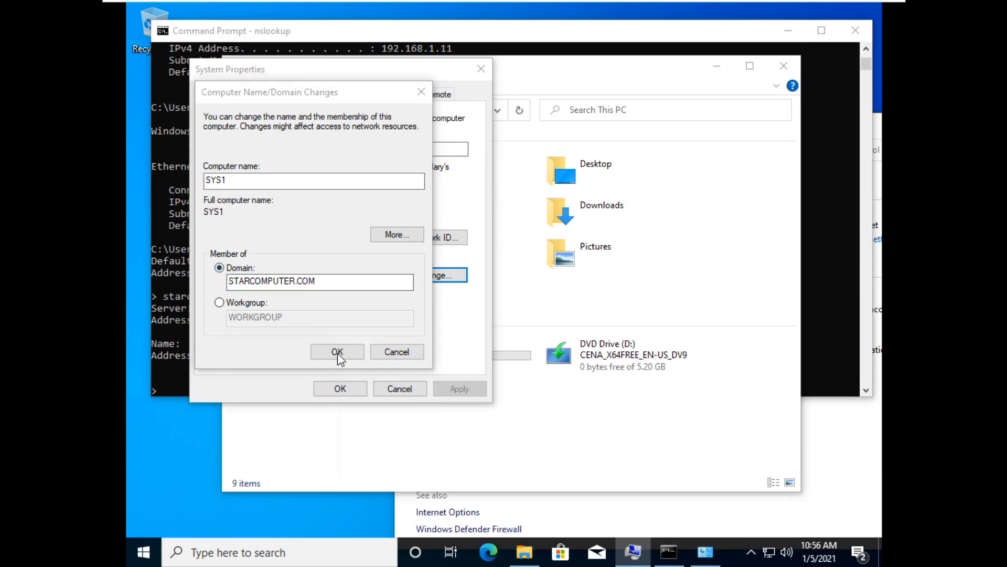
Enter Administrator as the account with join permission and type its password, then confirm.
type("Administrator")
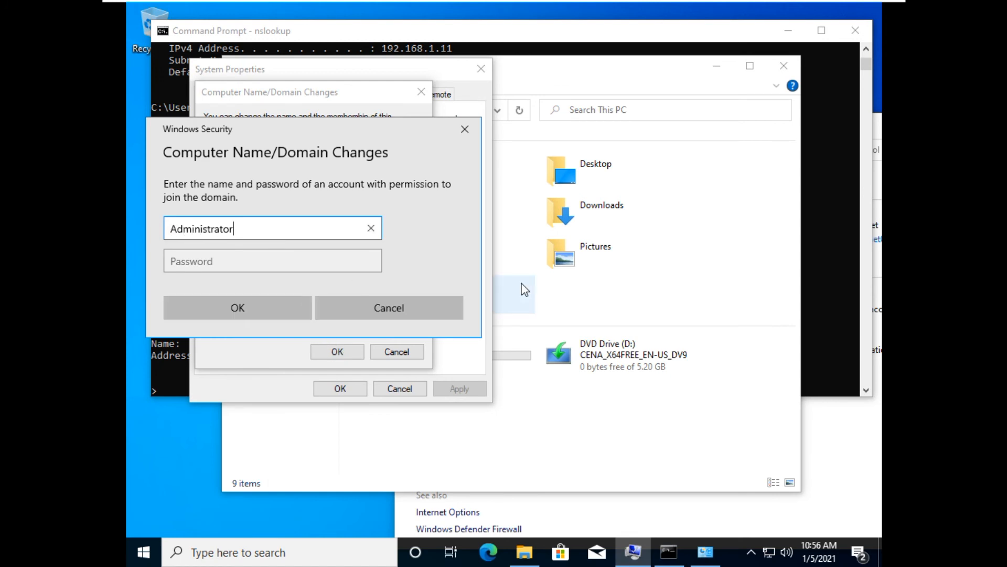
key("Tab")
type("P@")
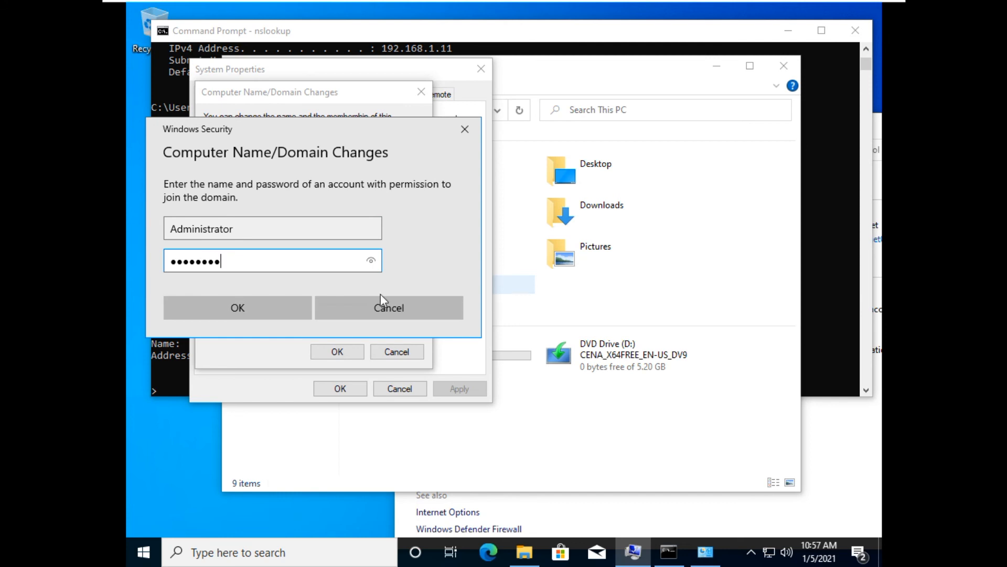
left_click(208, 299)
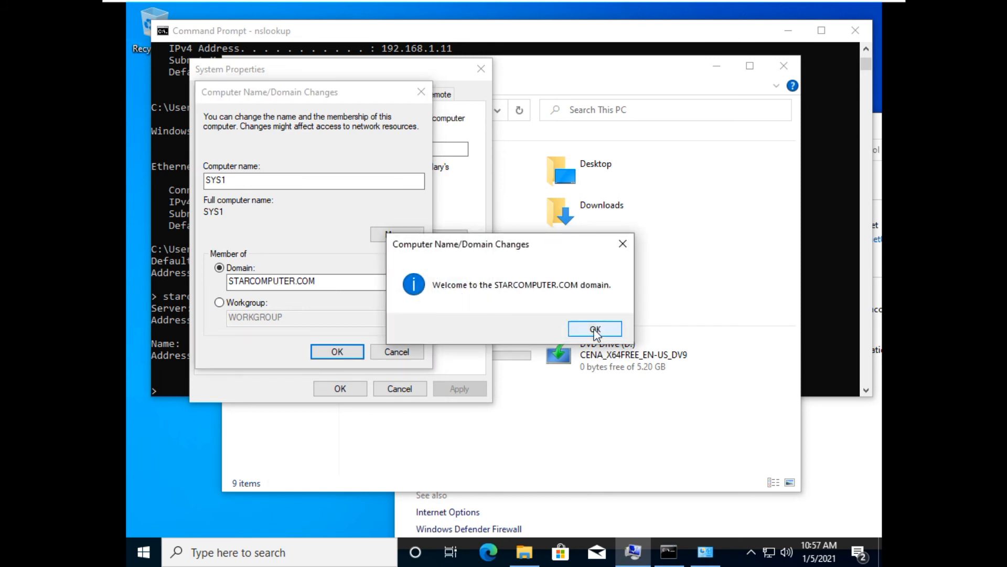
Acknowledge the domain welcome and restart notices, close System Properties, and restart the client now.
left_click(595, 329)
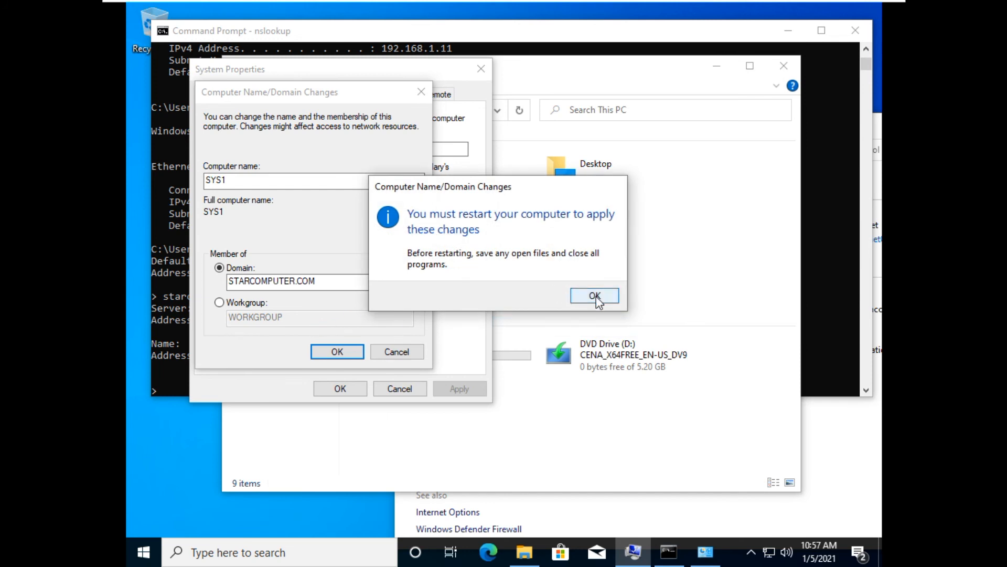
left_click(594, 296)
left_click(338, 387)
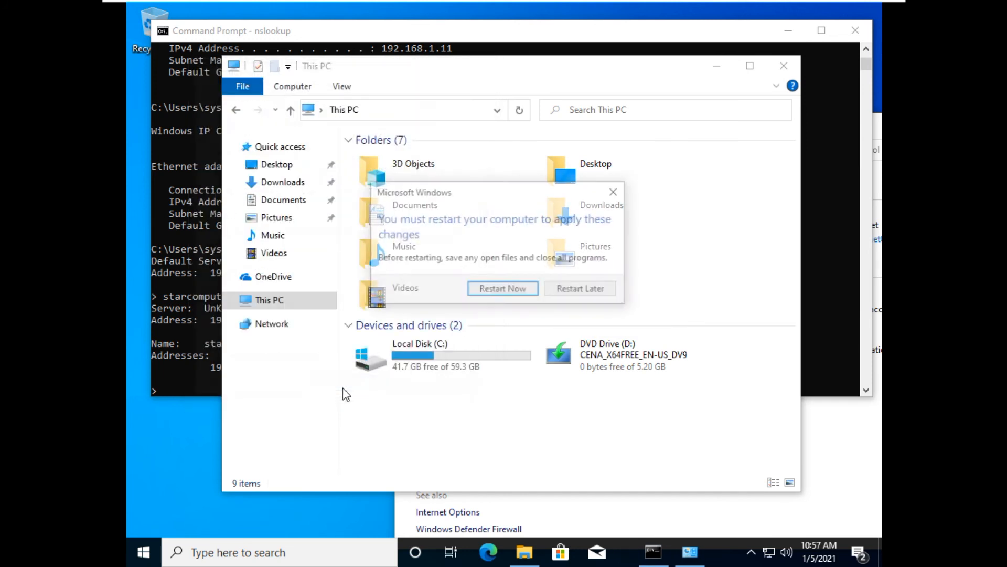
left_click(501, 292)
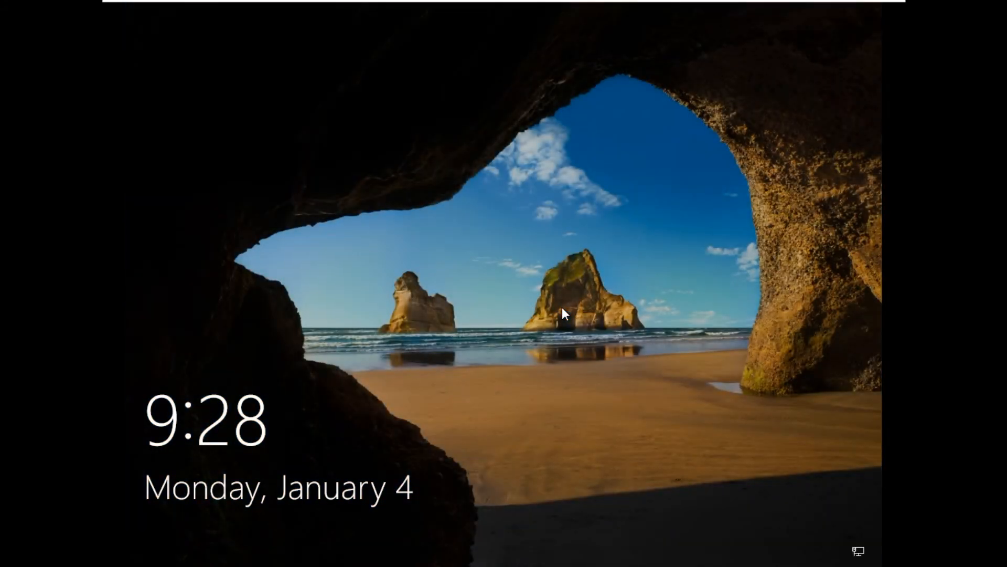
left_click(562, 307)
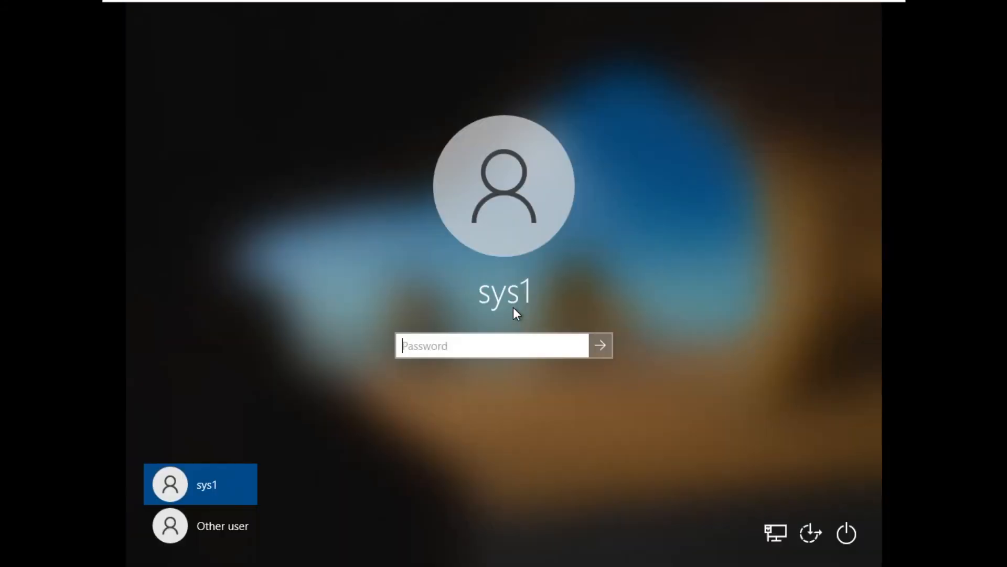
Sign in to the client as another user, entering the domain user's name and the account password.
left_click(219, 530)
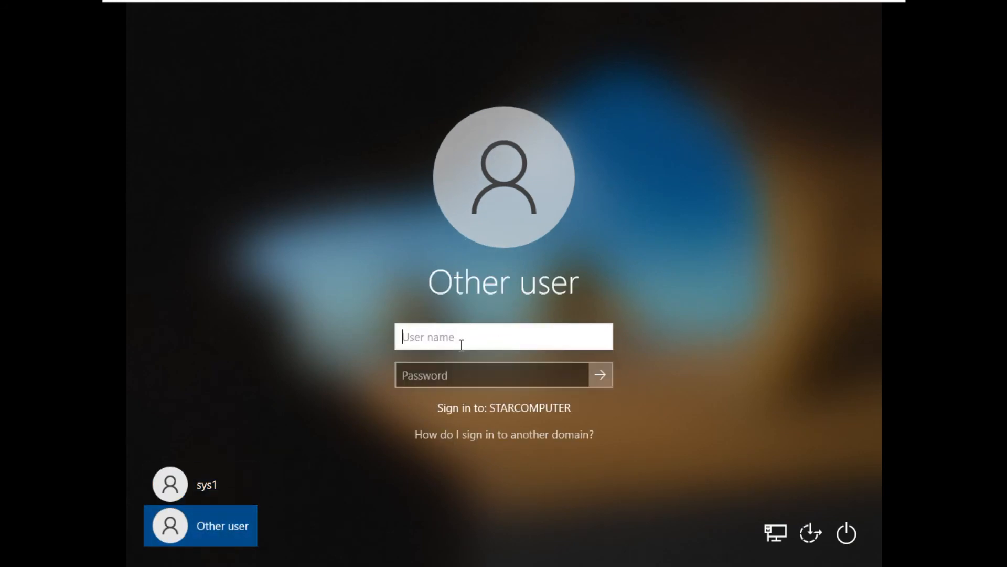
type("anand")
key("Tab")
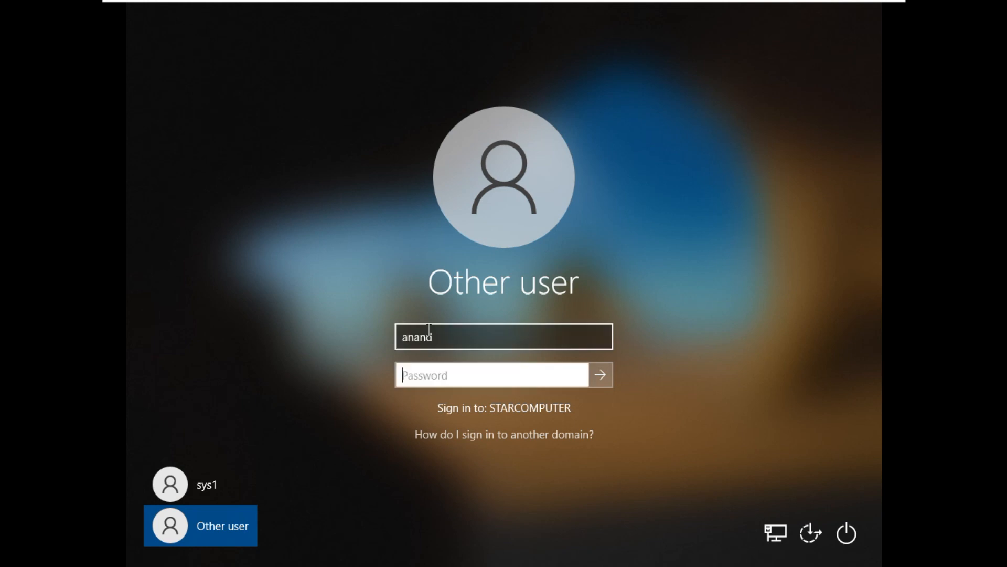
type("•••••••")
key("Return")
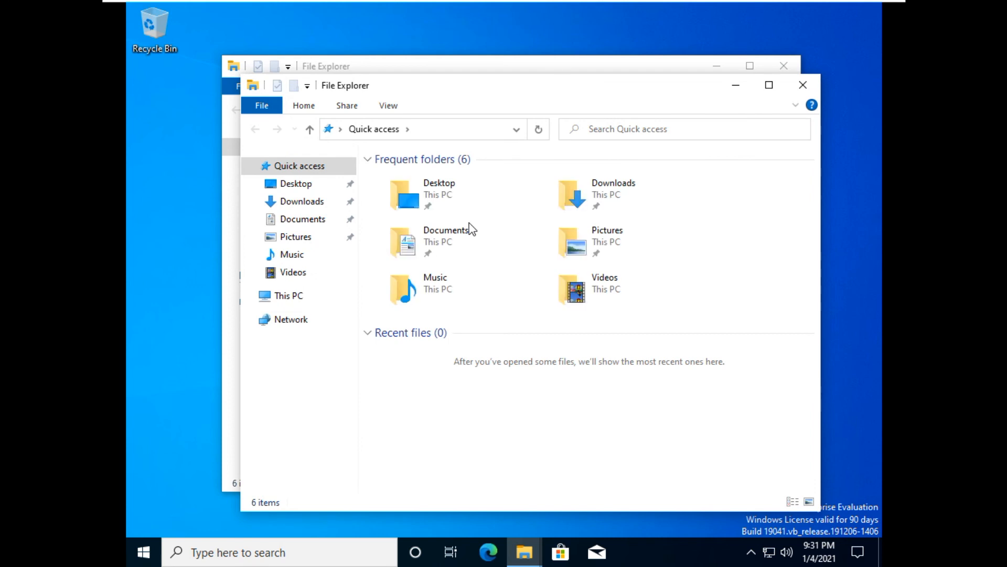
Open This PC's properties to check the device's full name and domain, then close the About window.
right_click(295, 297)
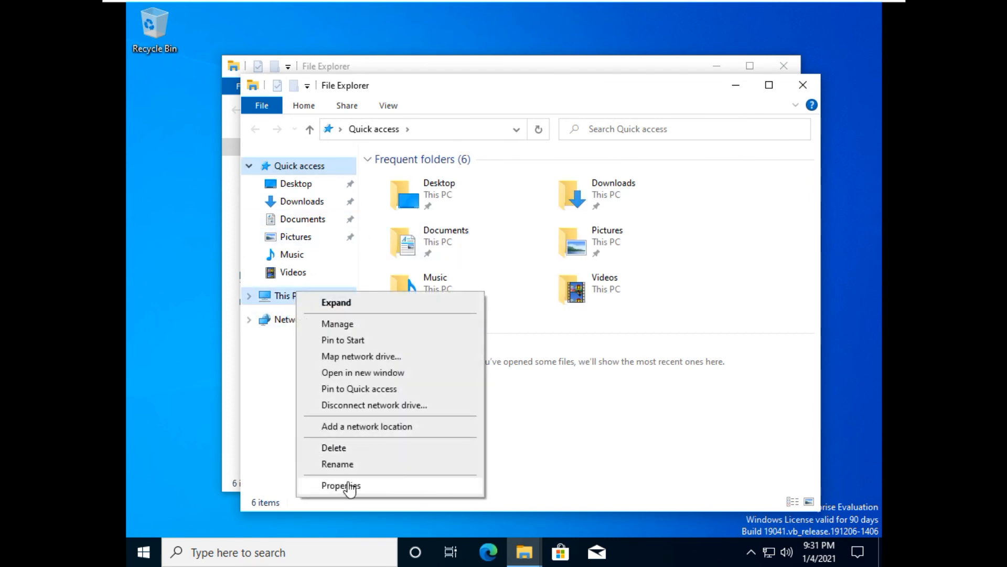
left_click(341, 485)
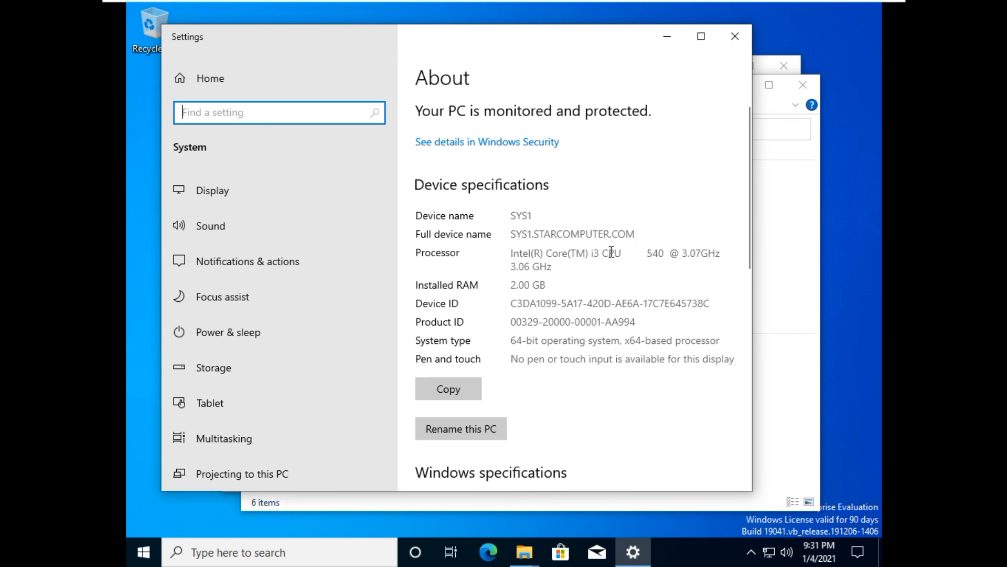
left_click(730, 35)
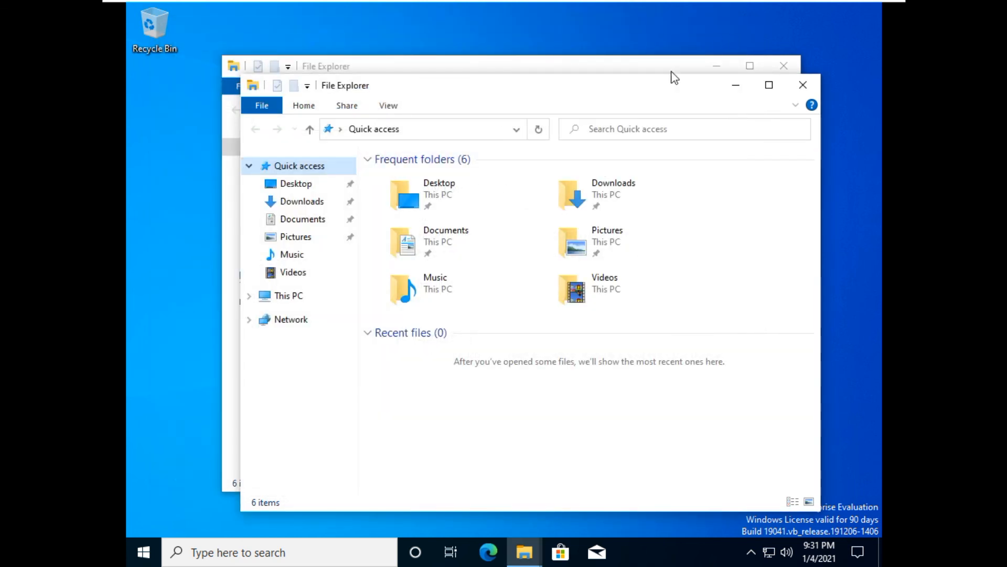